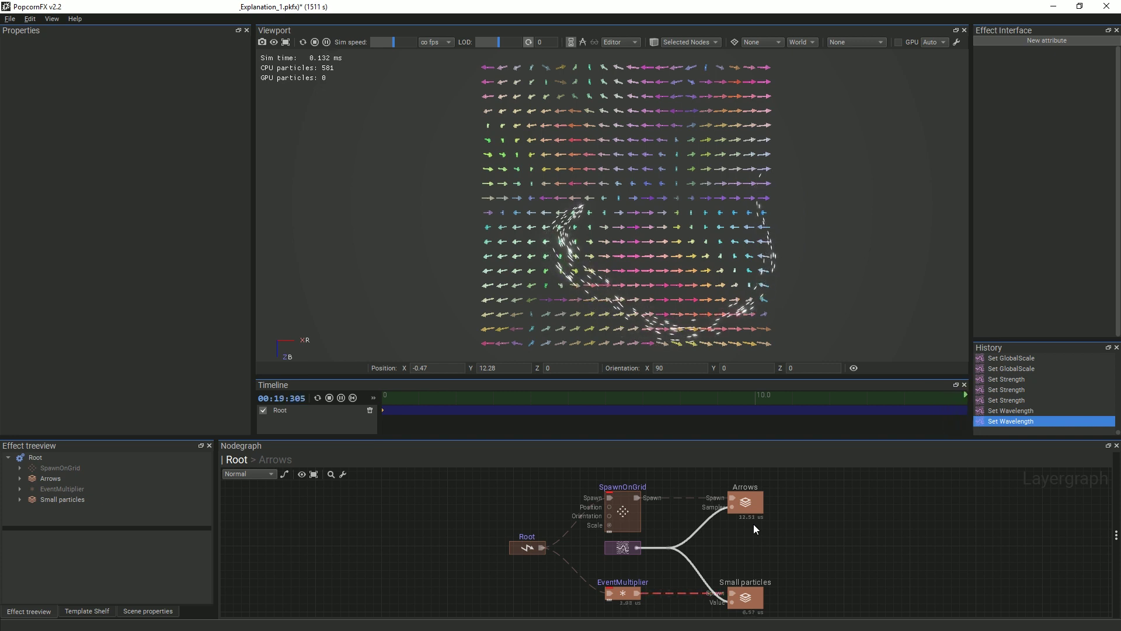
Select the turbulence sampler node to view its Global Scale 1, Strength 1 and Wavelength 5 settings
left_click(623, 549)
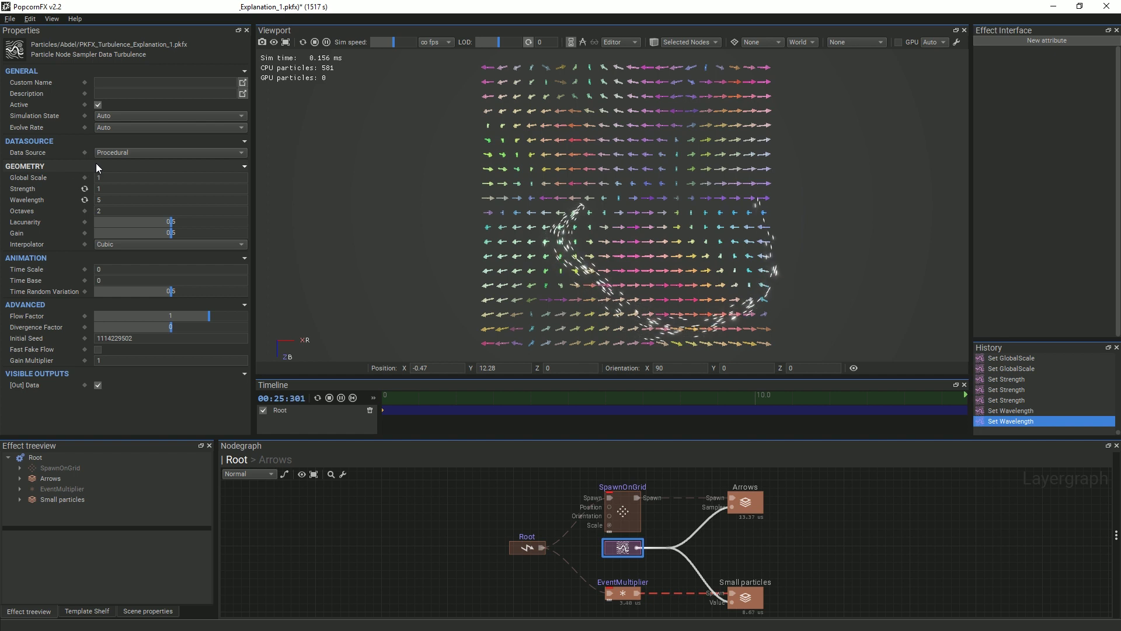
Preview the turbulence at Global Scale 5, then set Global Scale back to 1
left_click(103, 178)
double_click(103, 177)
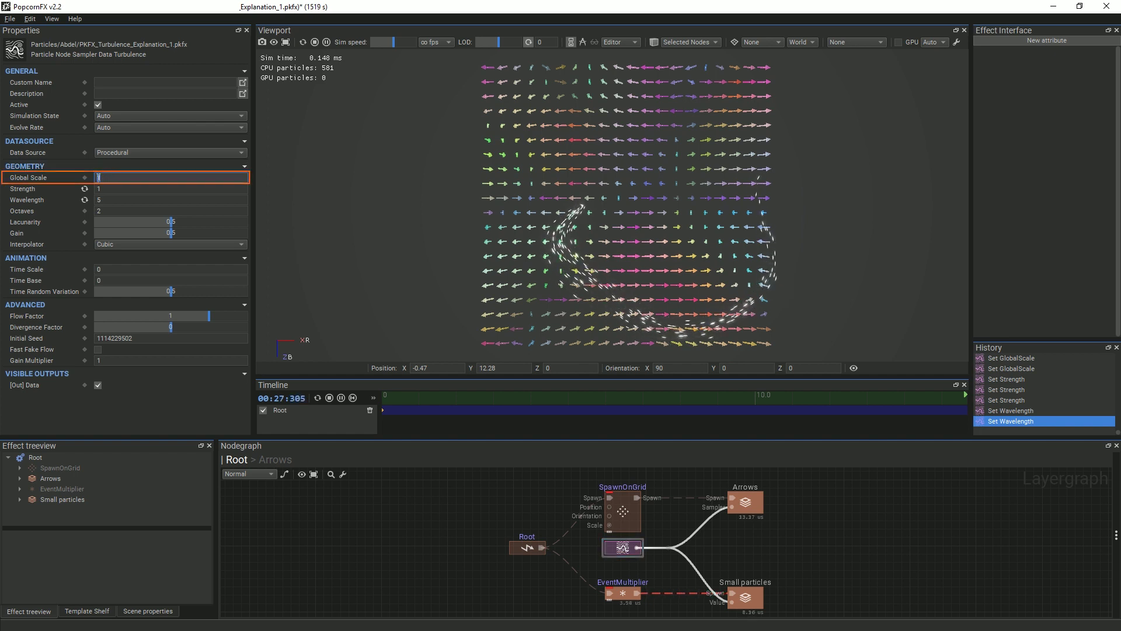
type("5")
key("Return")
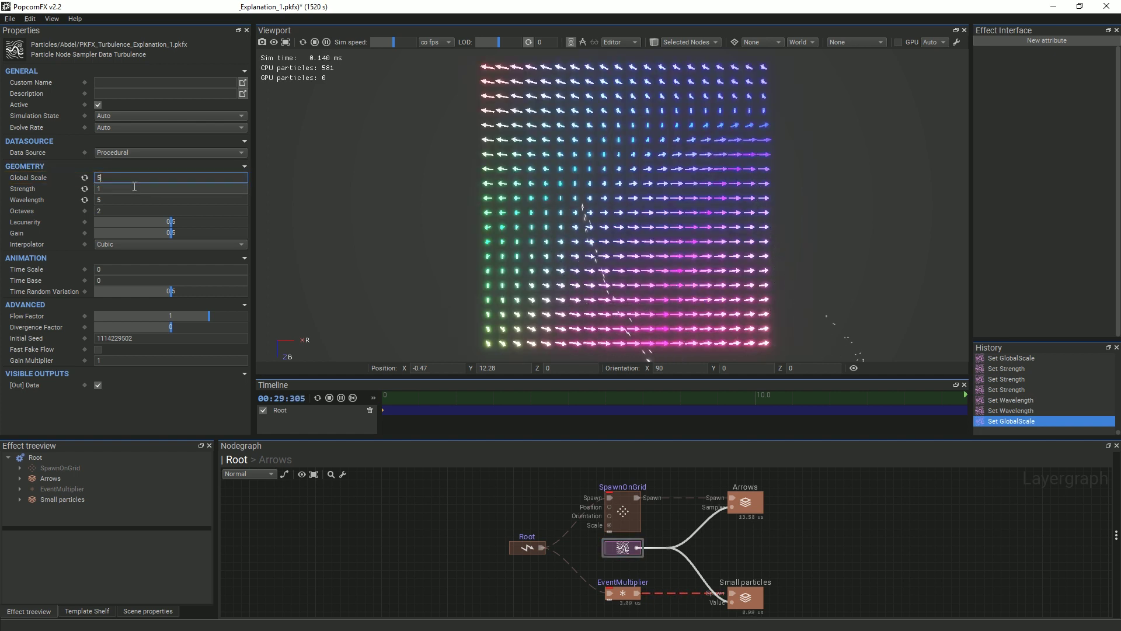
double_click(106, 179)
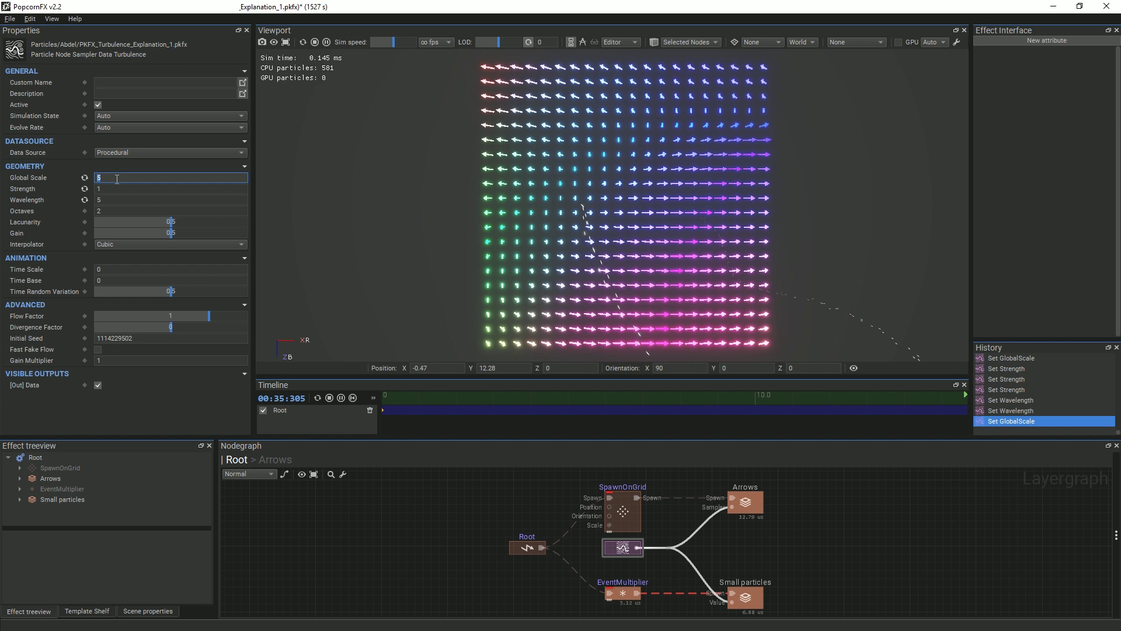
type("1")
key("Return")
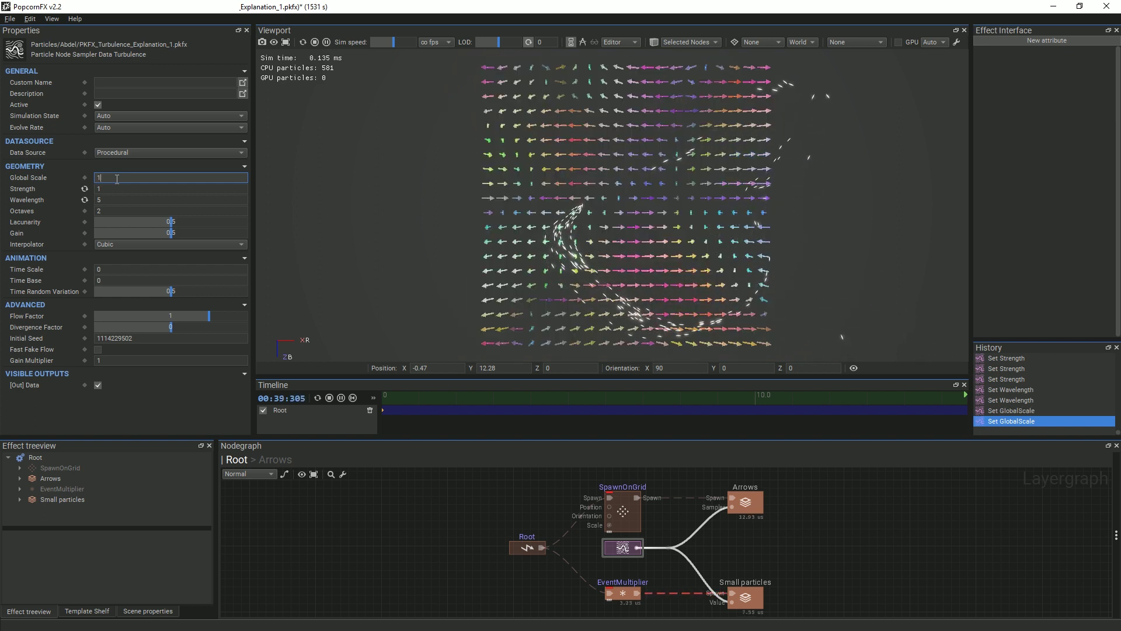
Preview the turbulence at Strength 5, then set Strength back to 1
double_click(117, 190)
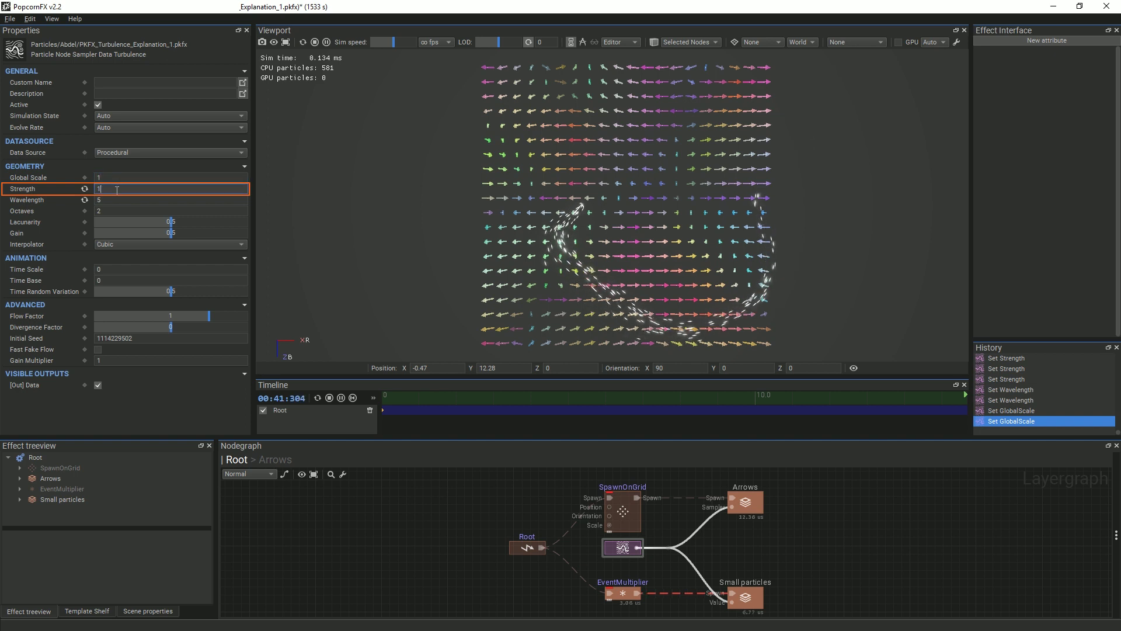
type("5")
key("Return")
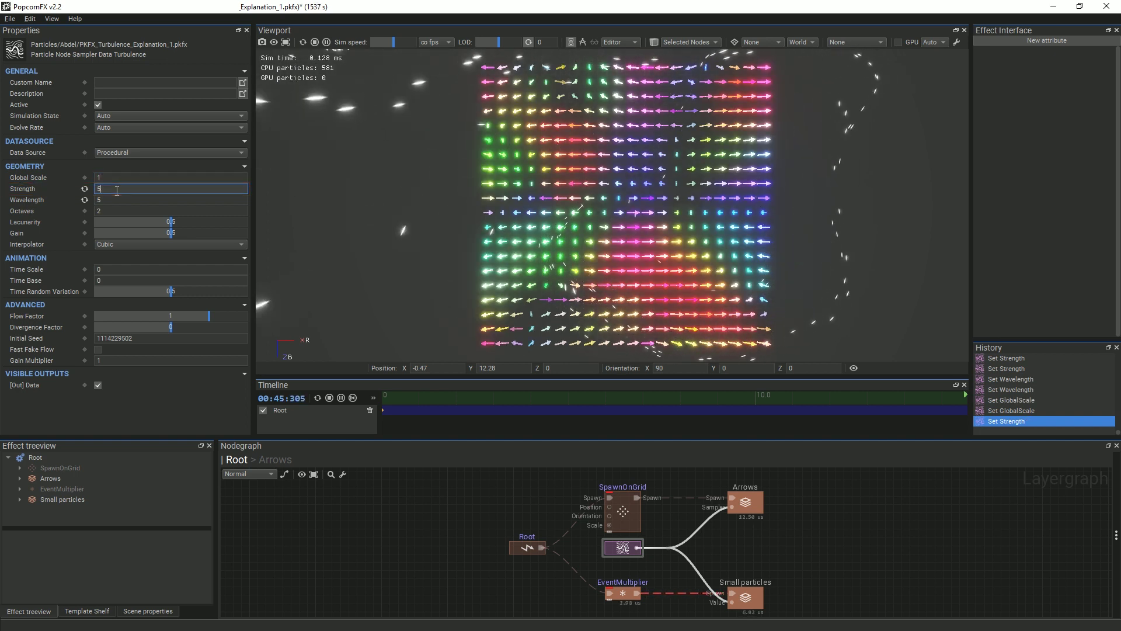
double_click(110, 189)
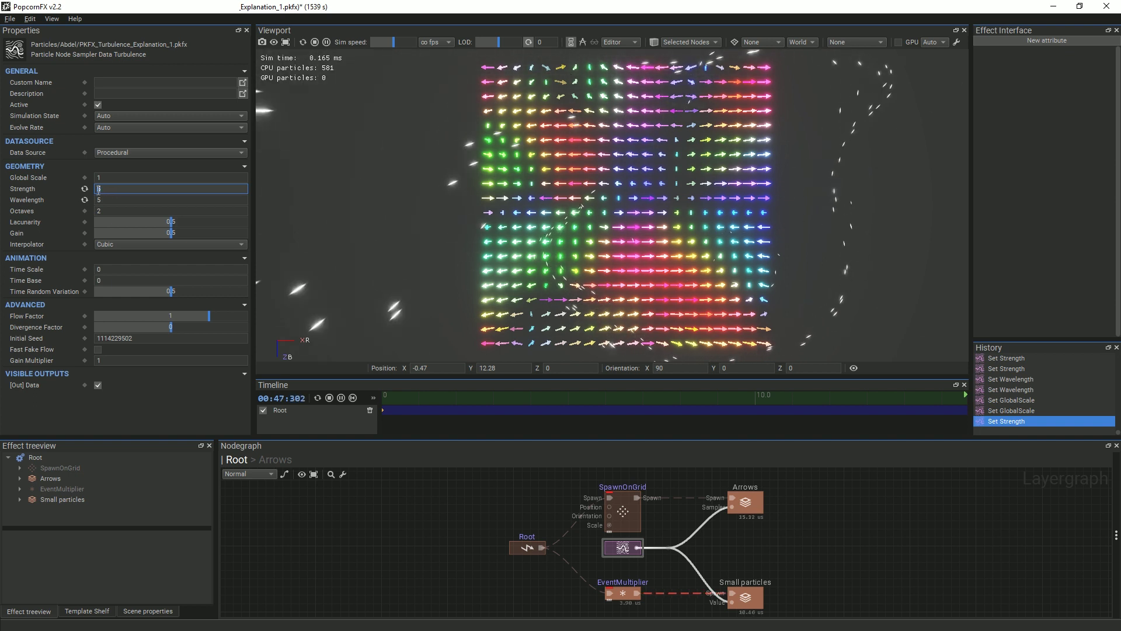
type("1")
key("Return")
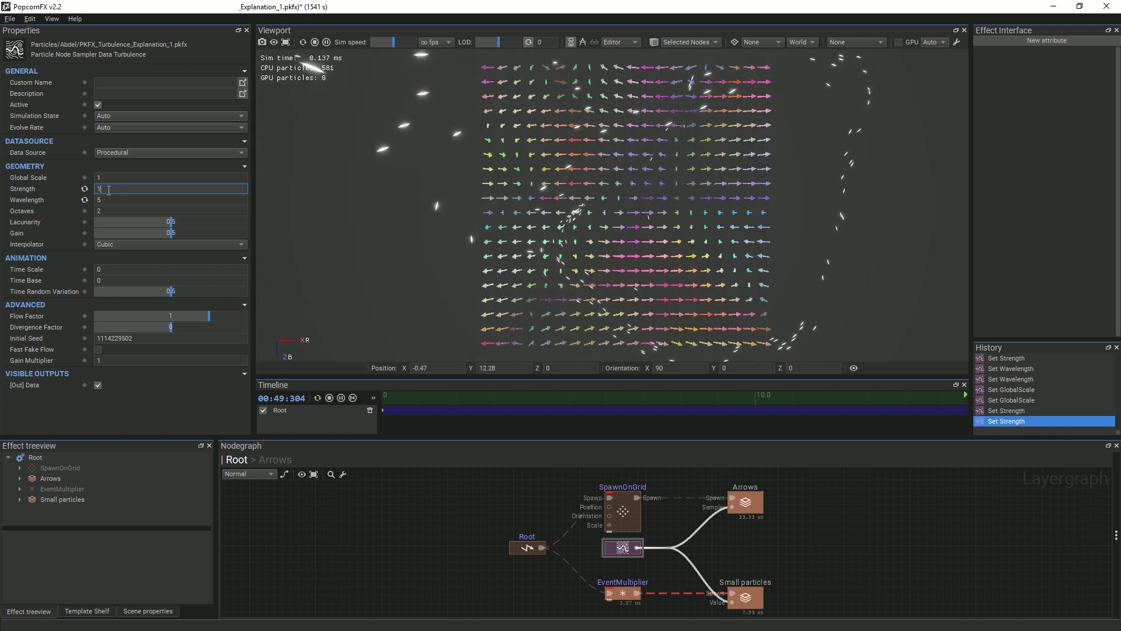
Preview the turbulence at Wavelength 1, then restore Wavelength to 5
left_click(126, 200)
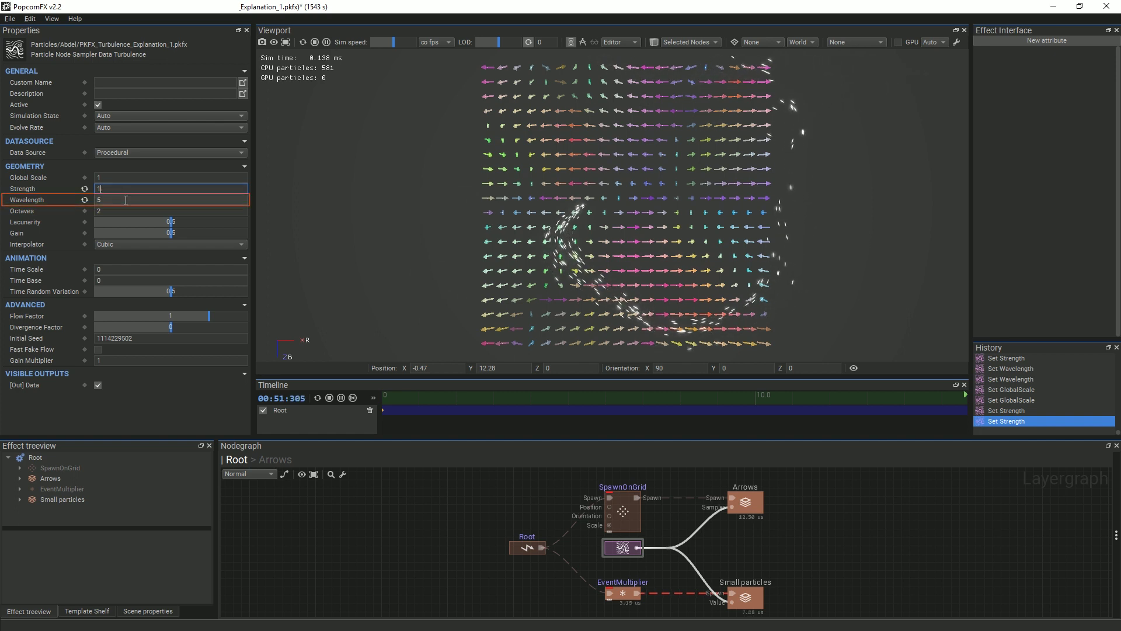
type("1")
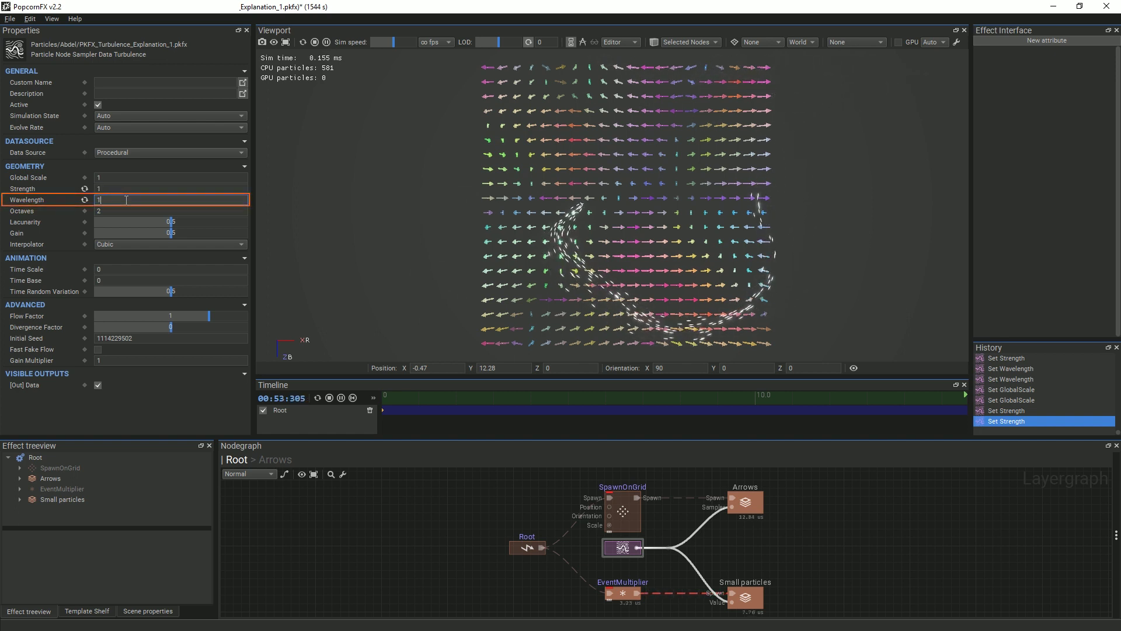
key("Return")
key("BackSpace")
type("5")
key("Return")
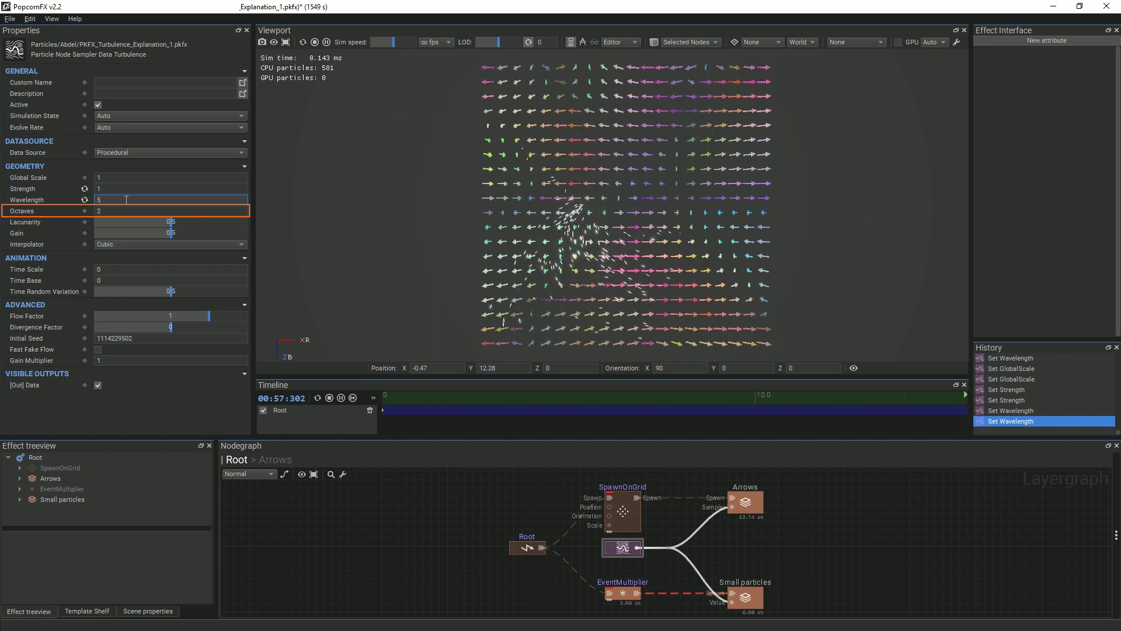
Try Octaves 5, then settle on Octaves 2
left_click(140, 212)
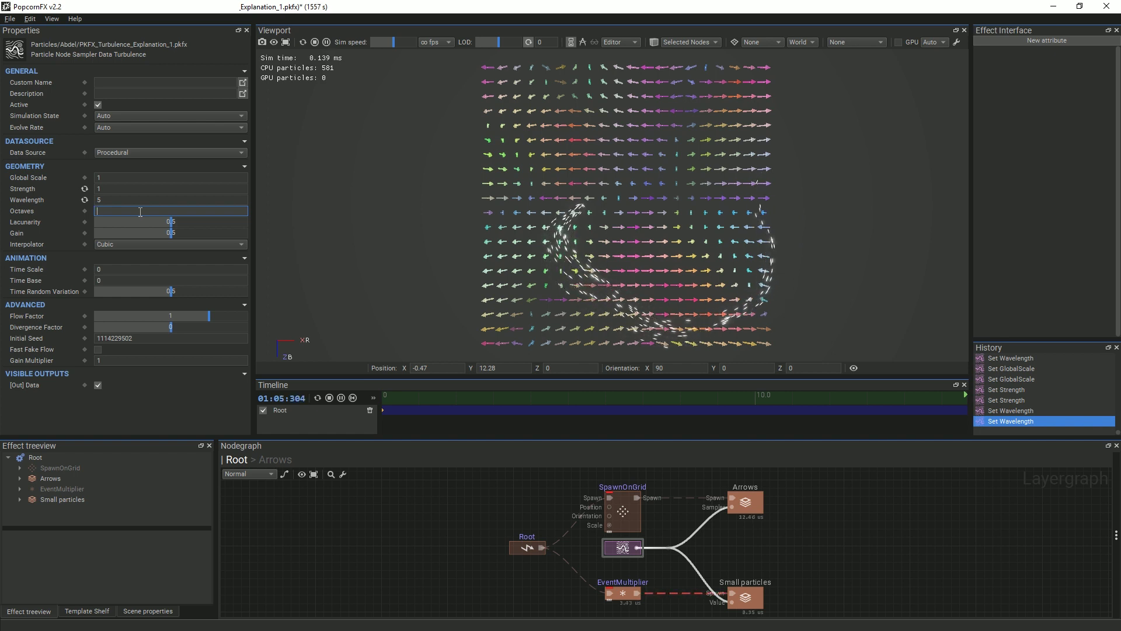
key("Return")
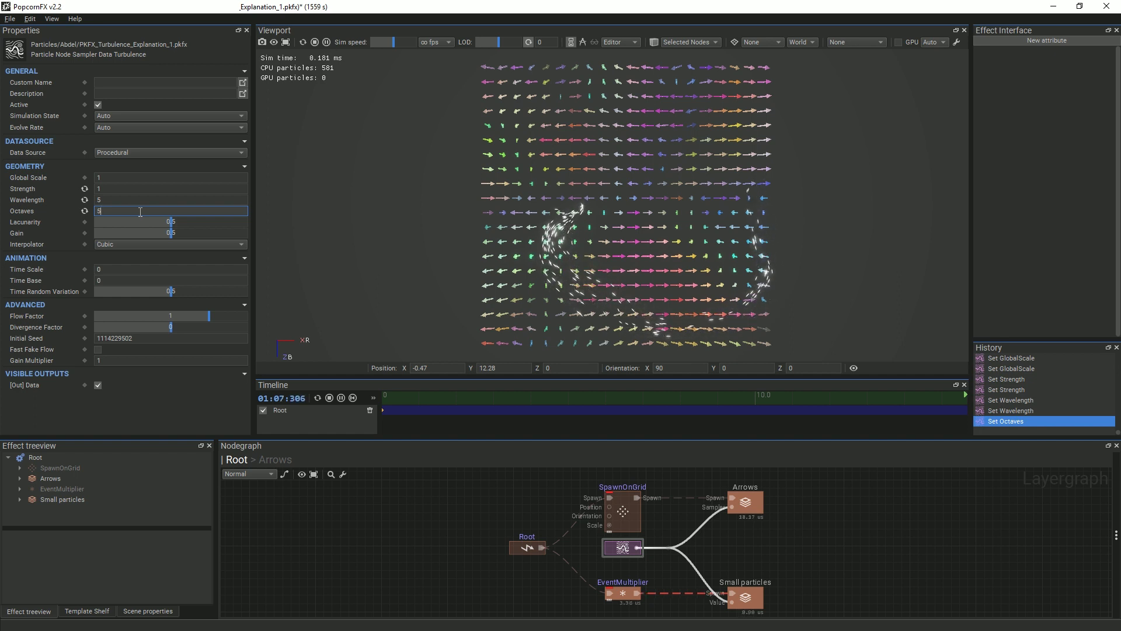
key("Return")
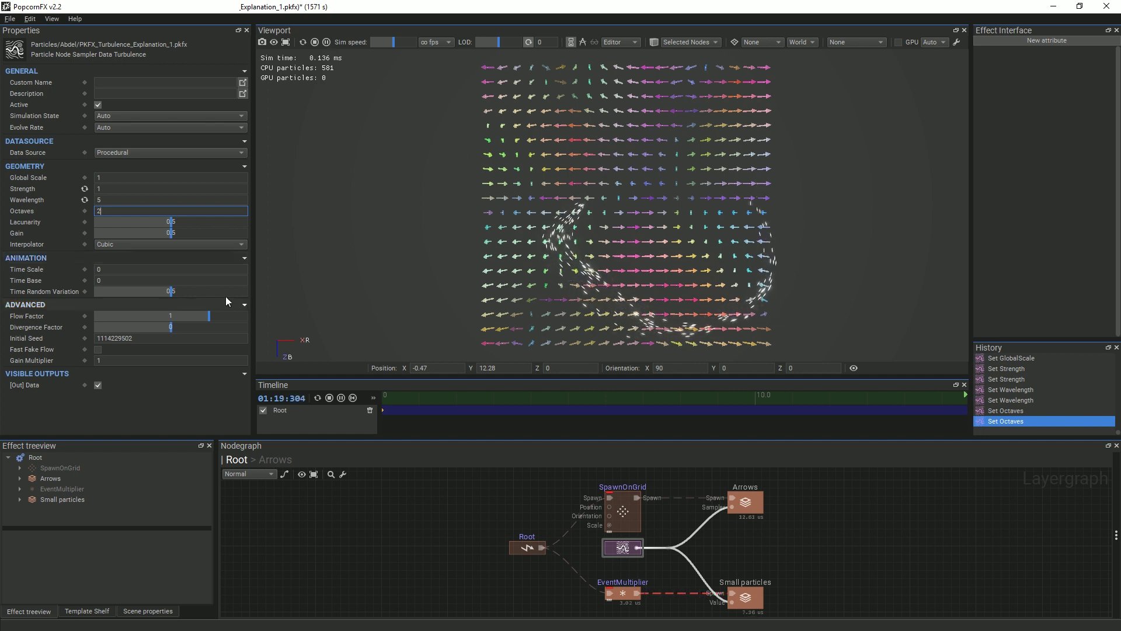
Set the turbulence Time Scale to 0.5, then 0.1, and Time Base to 1
left_click(121, 269)
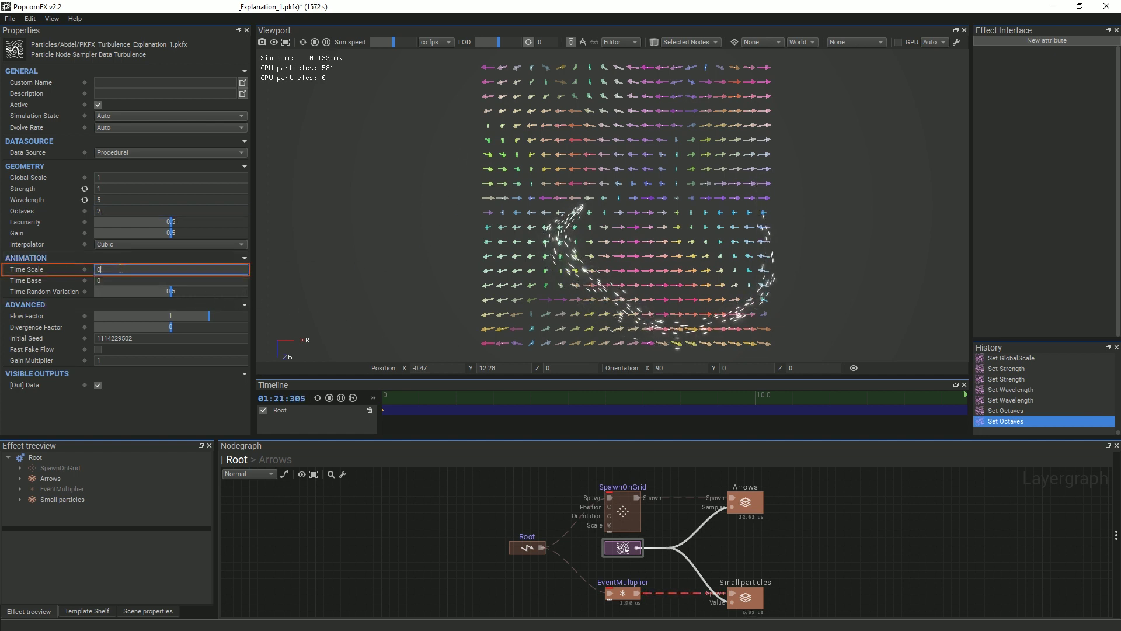
type(".")
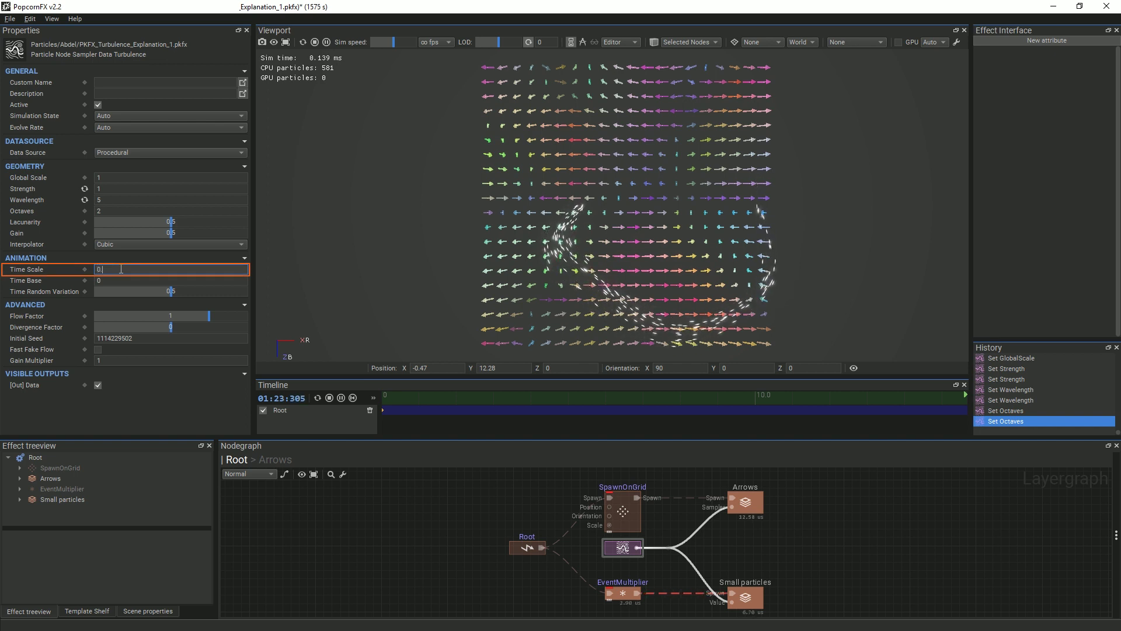
type("5")
key("Return")
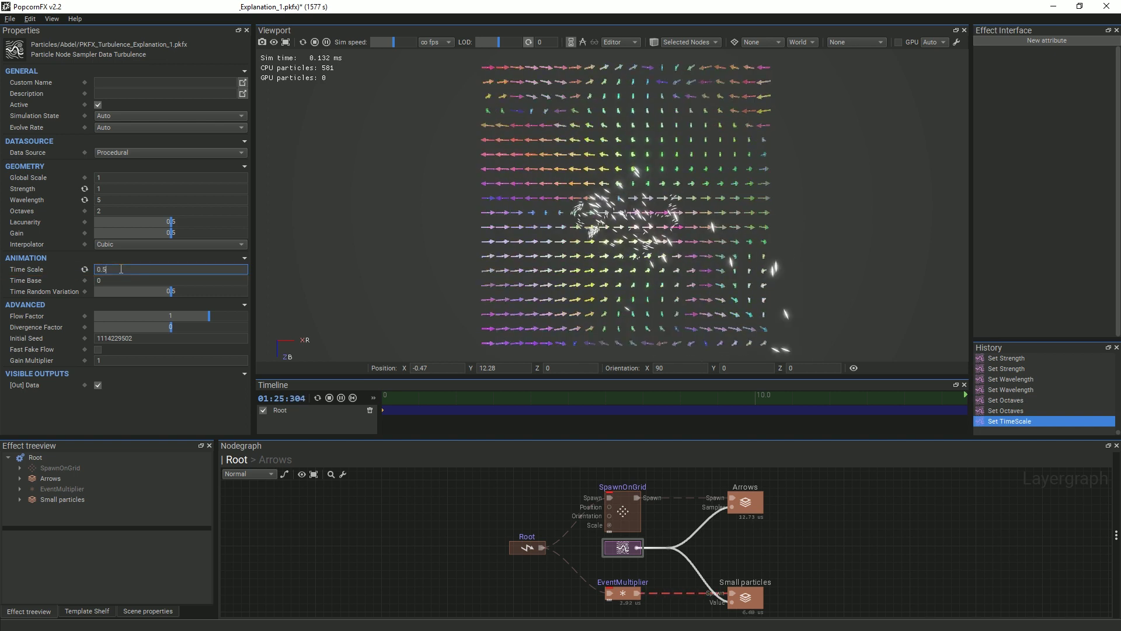
key("BackSpace")
key("BackSpace")
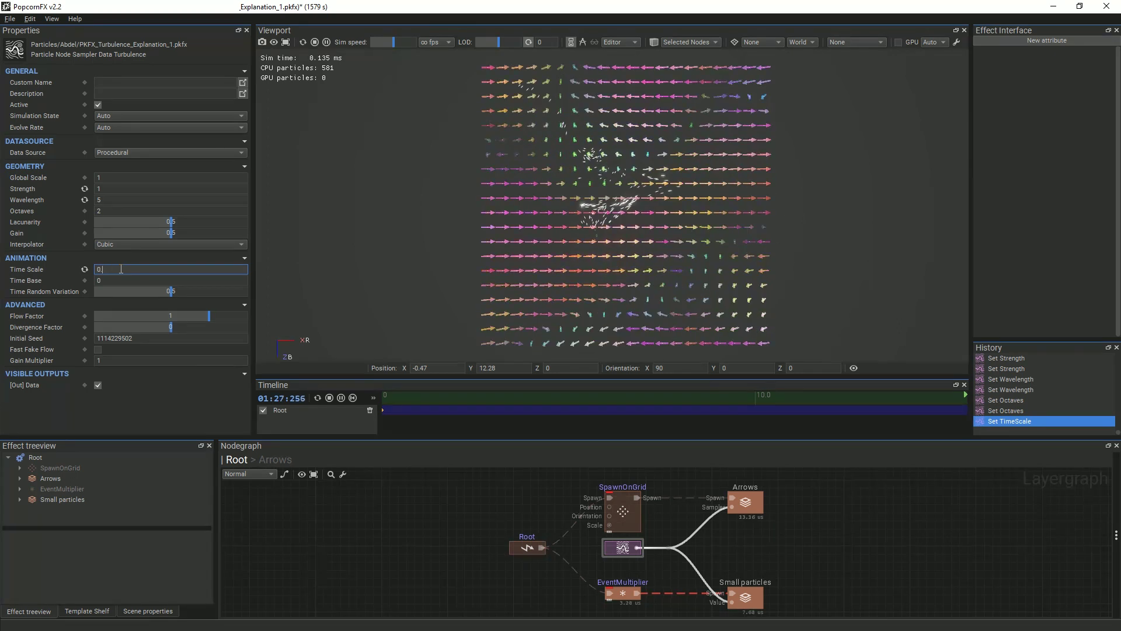
type(".1")
left_click(106, 280)
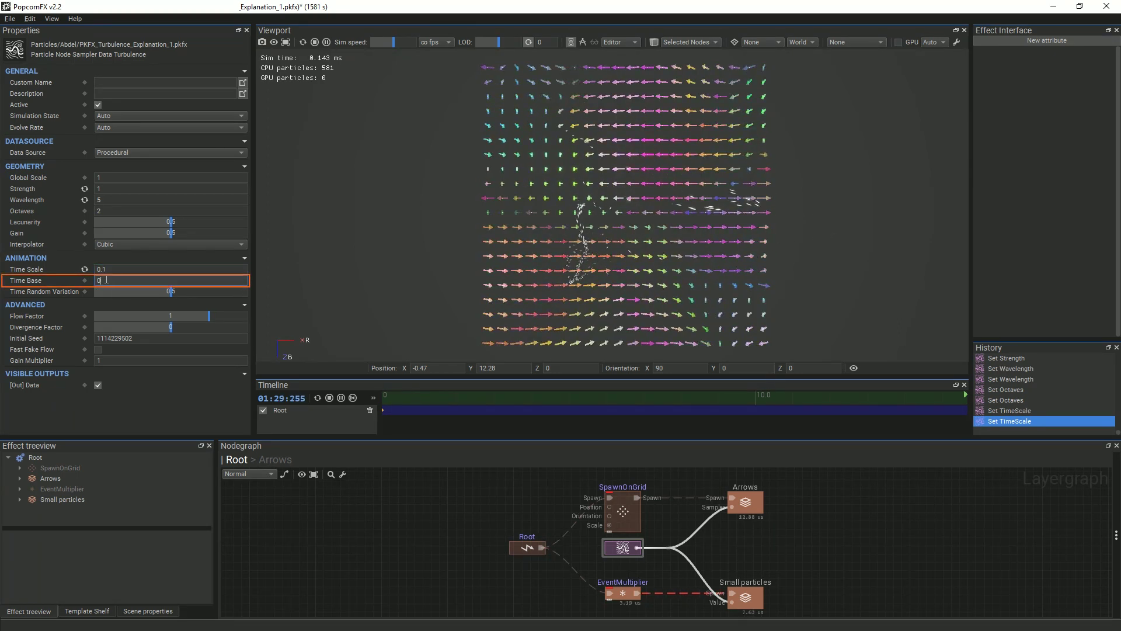
key("BackSpace")
type("1")
key("Return")
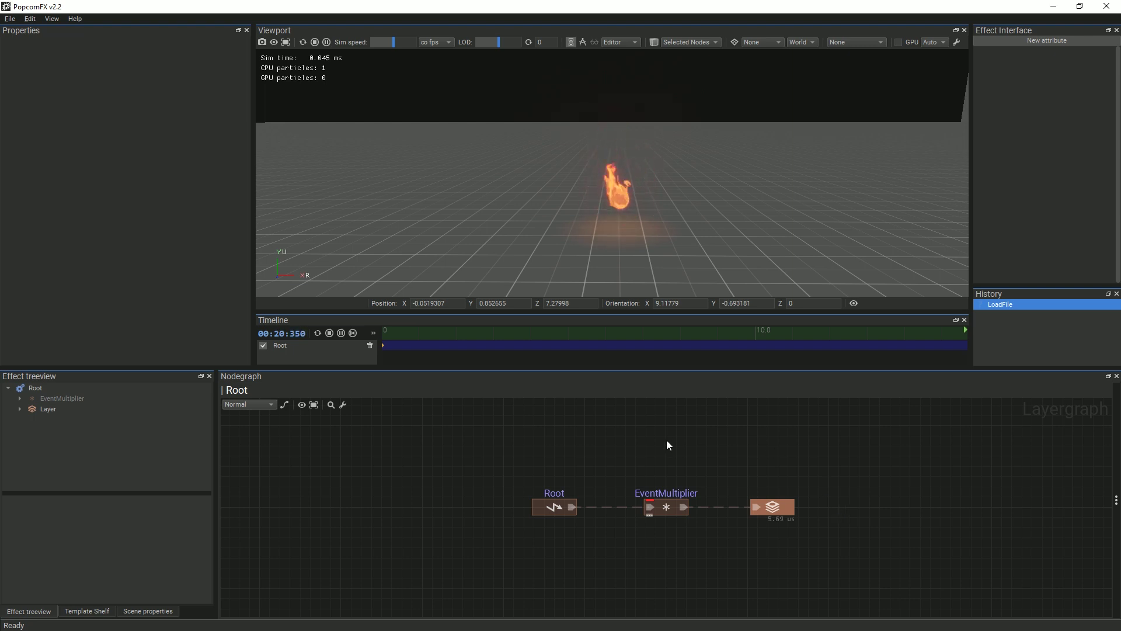
Add a second EventMultiplier and Layer node chain from Root below the existing one
left_click_drag(637, 462, 778, 477)
left_click(772, 494)
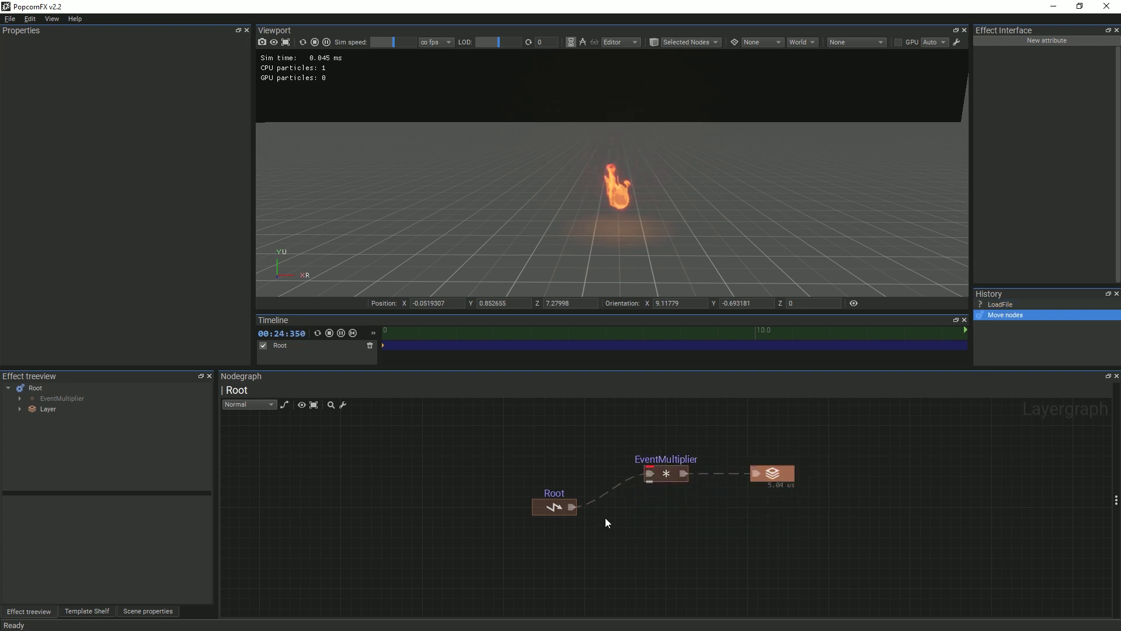
left_click_drag(574, 509, 754, 544)
type("multi")
key("Return")
type("layer")
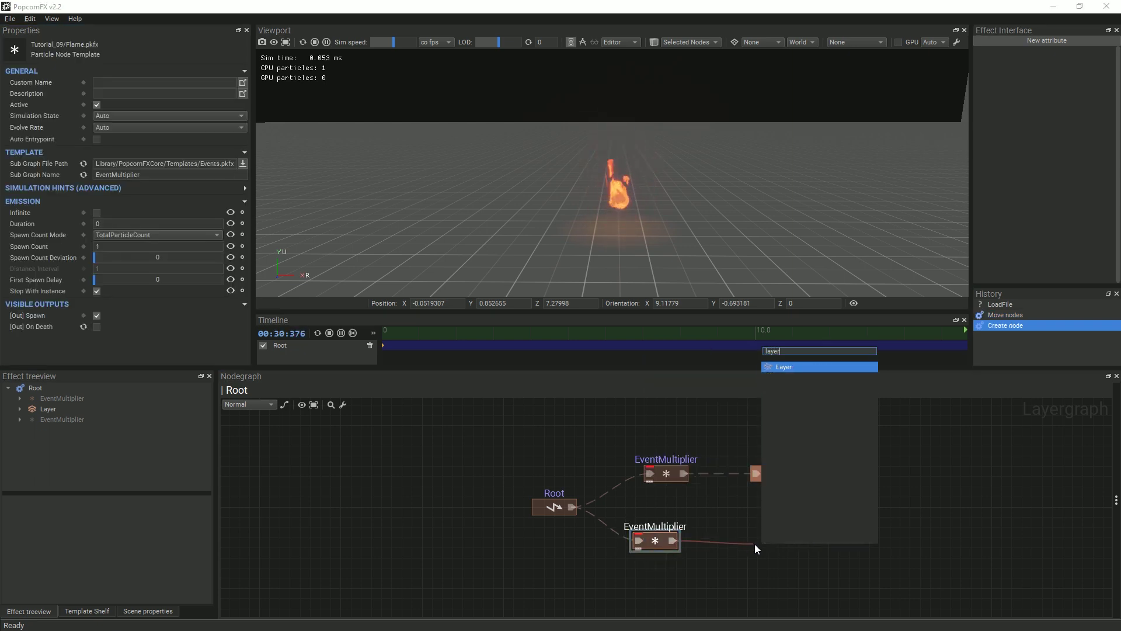
key("Return")
left_click_drag(762, 549, 771, 540)
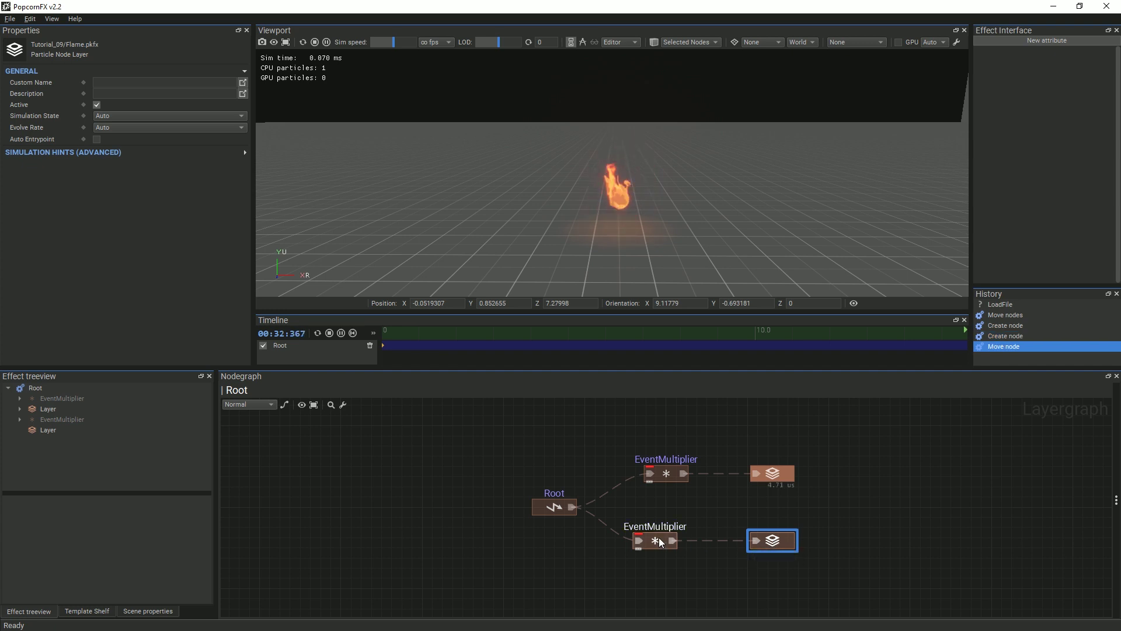
left_click_drag(659, 541, 670, 542)
Name the original layer Fire and the new layer Embers
left_click(769, 474)
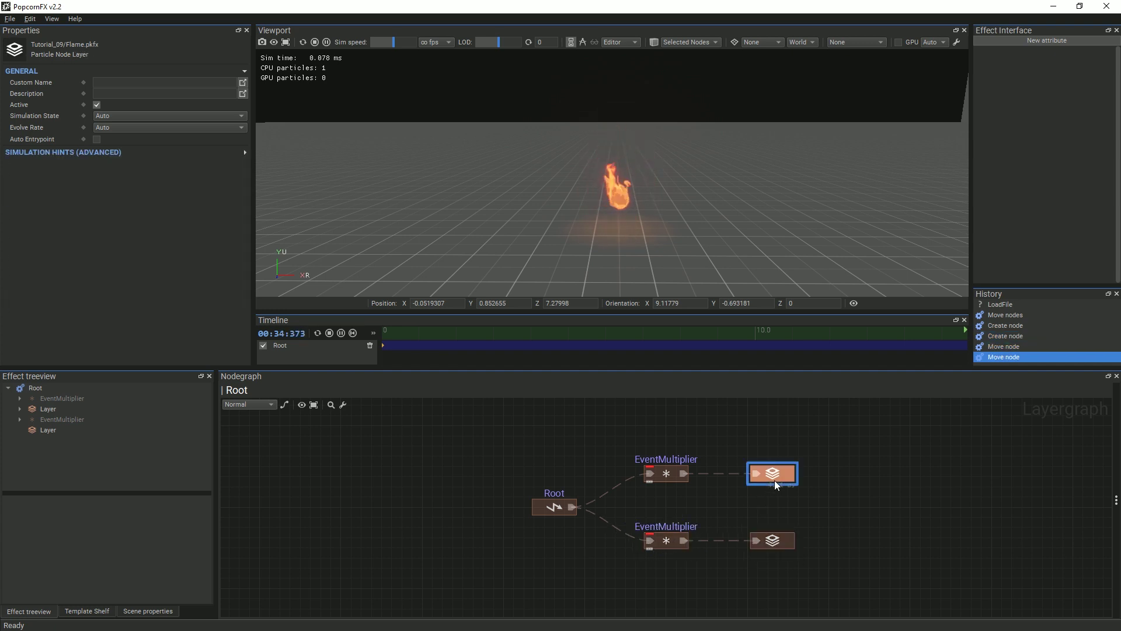
left_click(163, 83)
type("Fire")
key("Return")
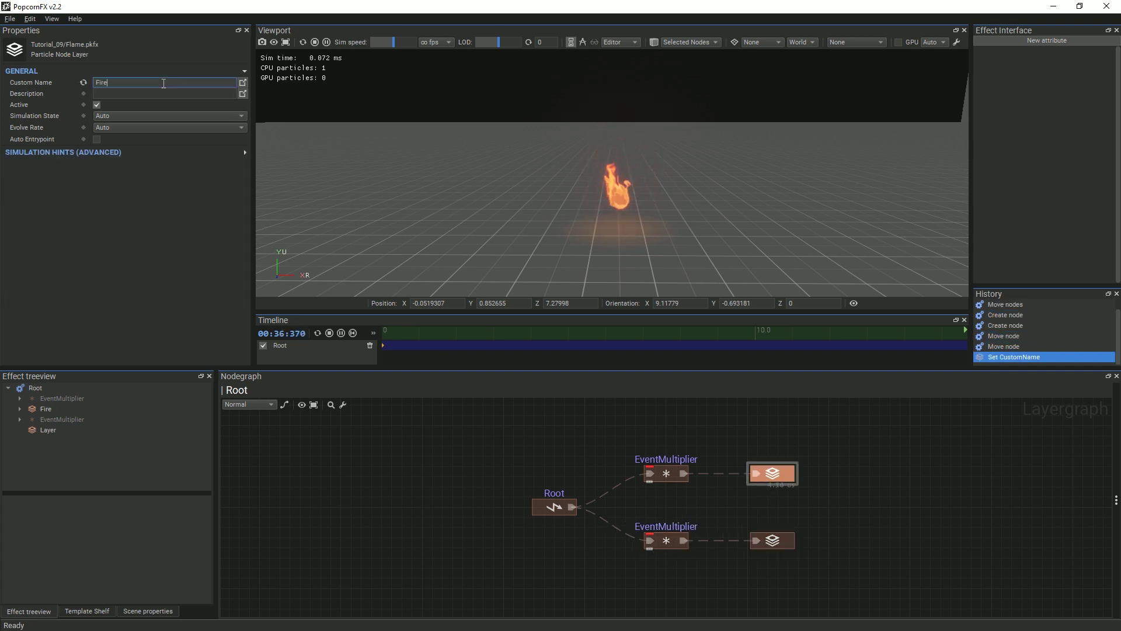
left_click(790, 541)
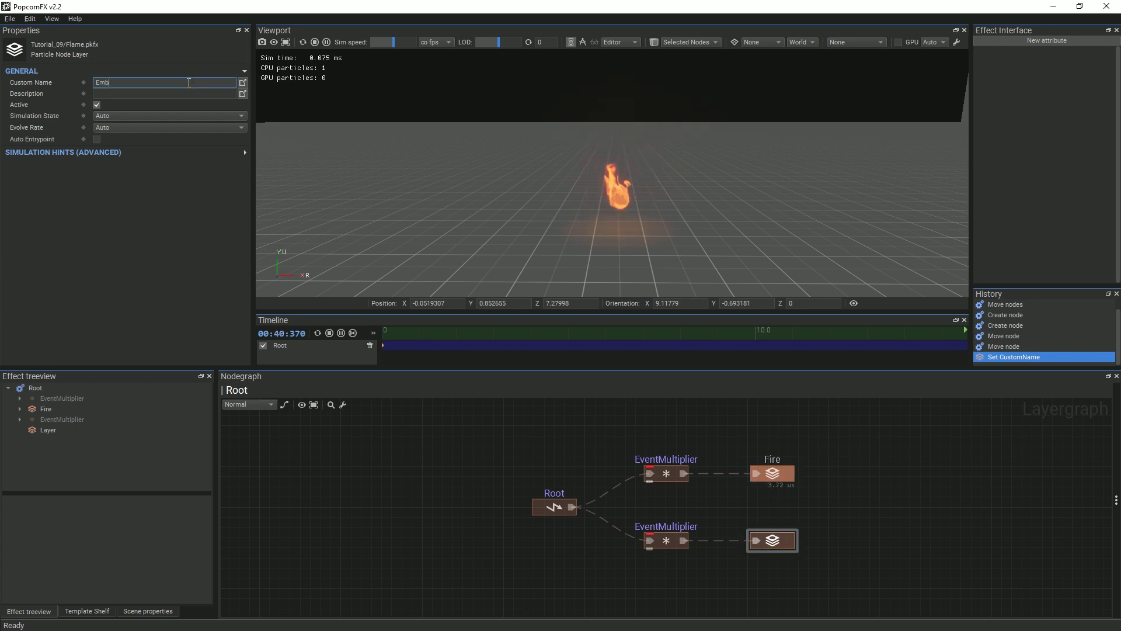
key("Return")
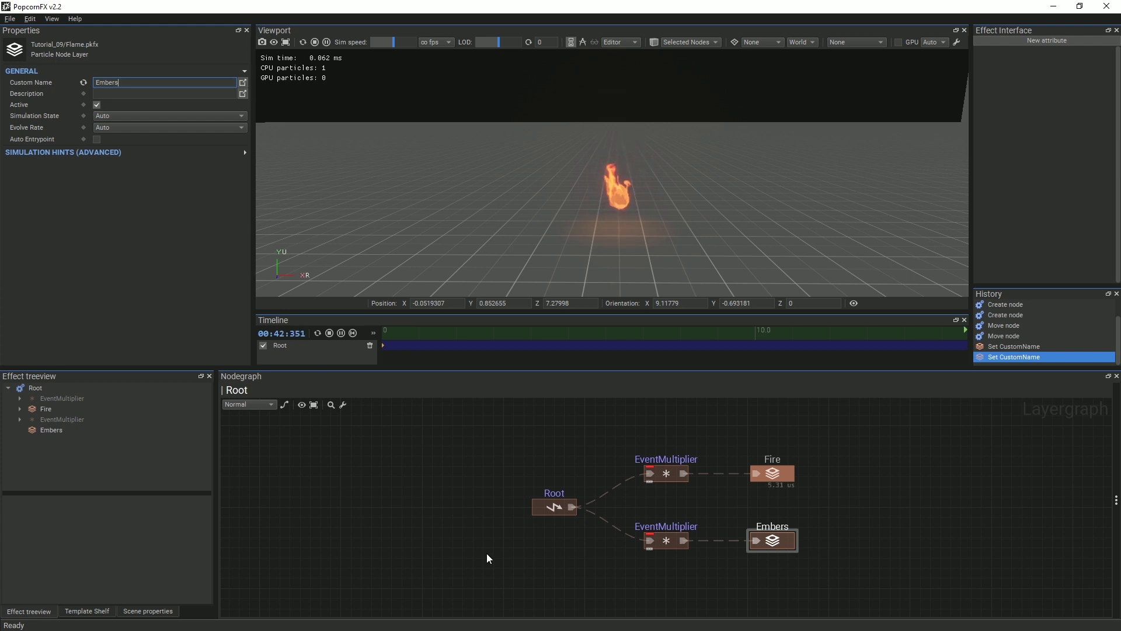
left_click(662, 573)
Make the Embers emitter spawn 30 particles per second infinitely and switch off the Fire layer
left_click(672, 542)
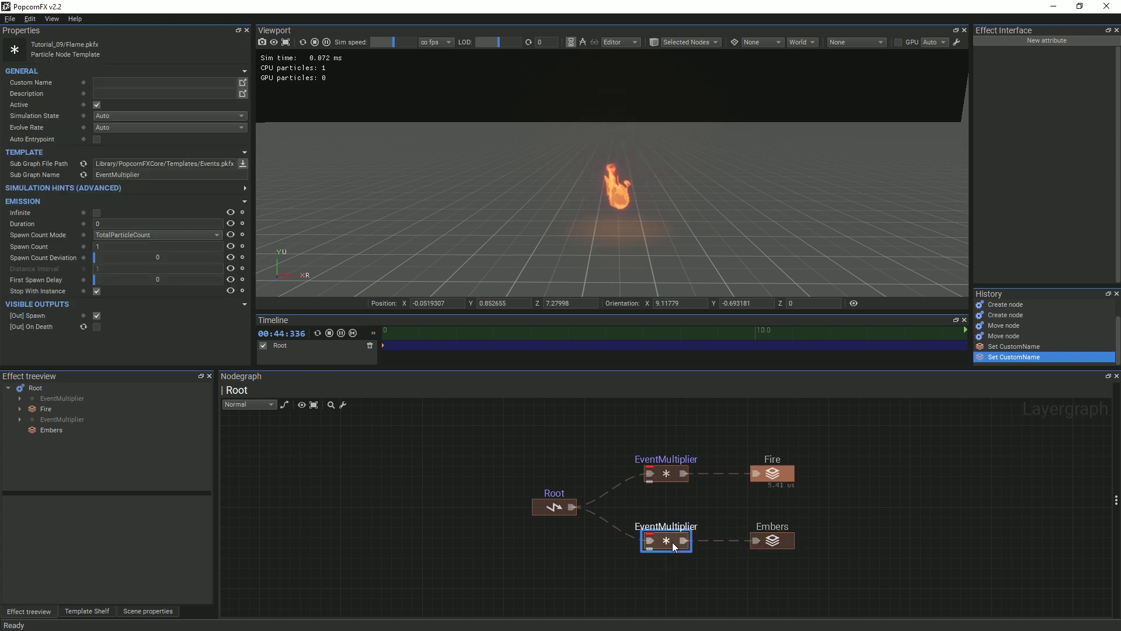
left_click(97, 212)
left_click(118, 226)
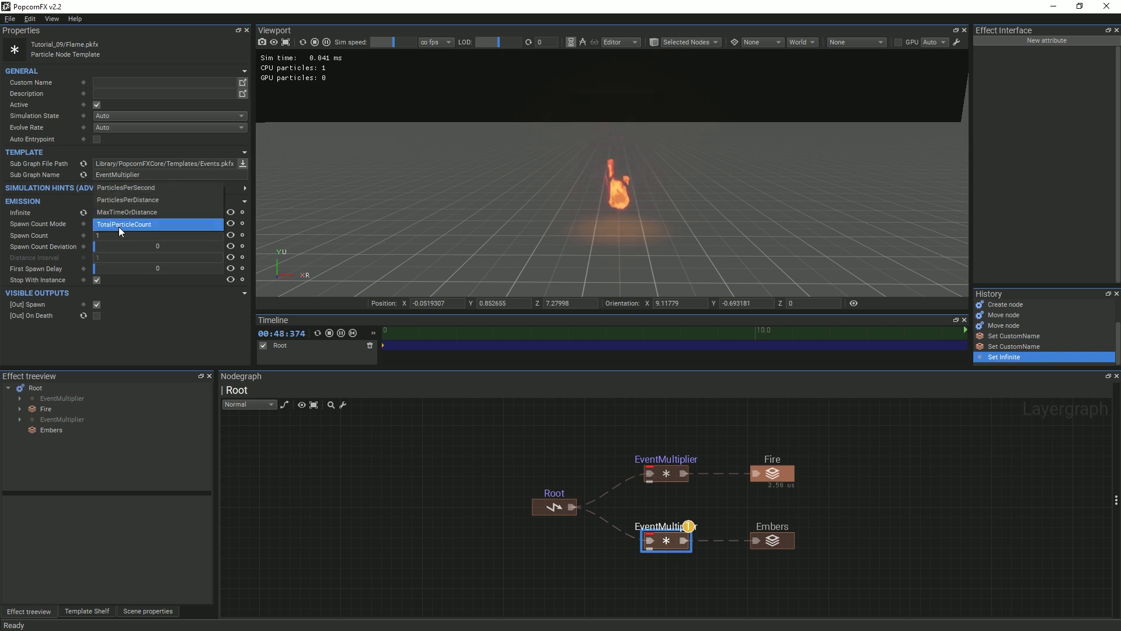
left_click(117, 191)
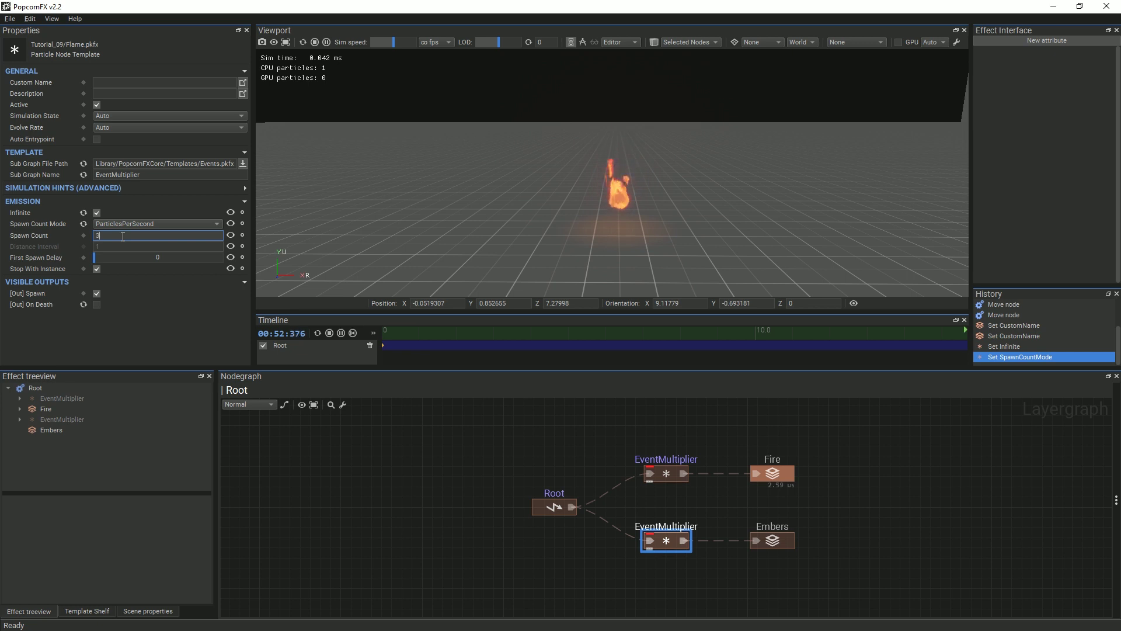
key("Return")
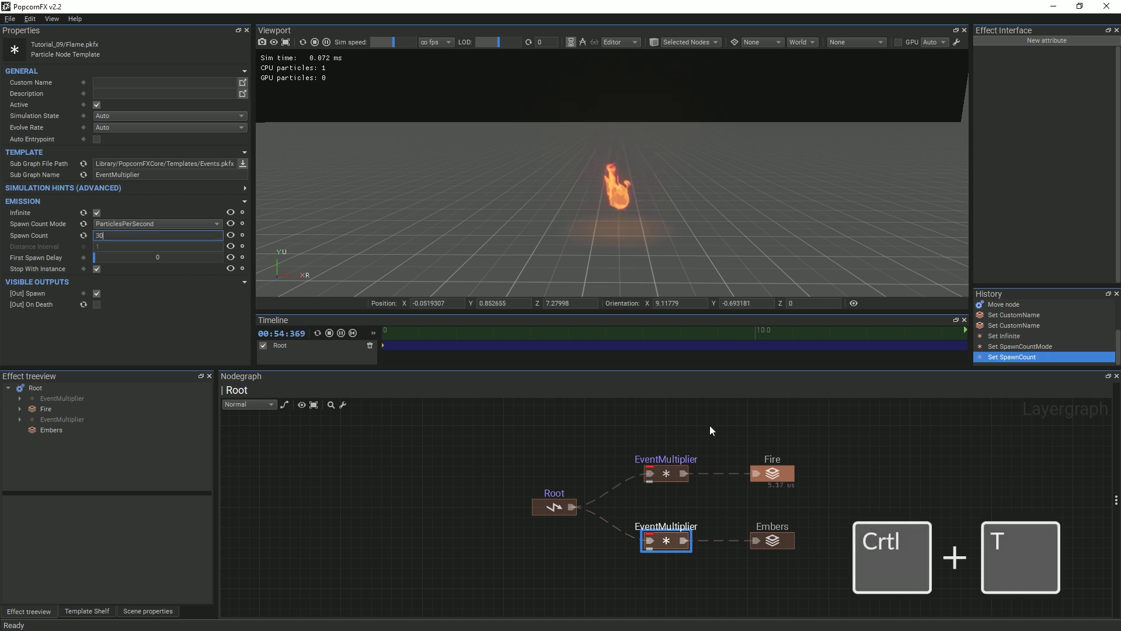
left_click(774, 473)
key("ctrl+t")
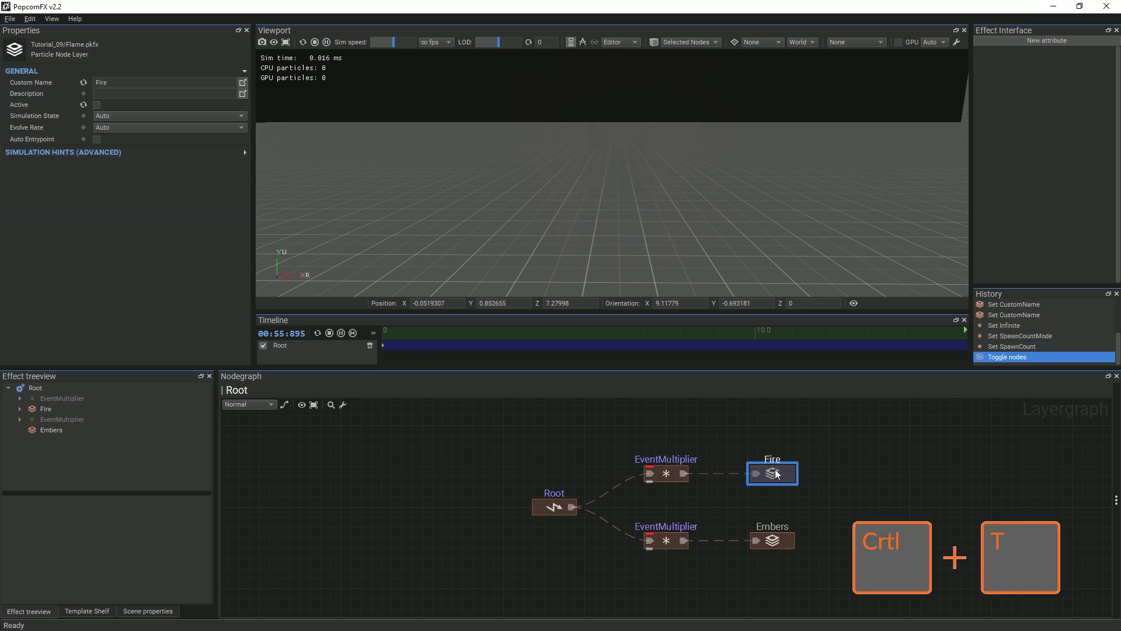
Add a Billboard renderer node inside the Embers layer
double_click(775, 540)
left_click_drag(701, 524, 696, 447)
right_click(670, 497)
type("bill")
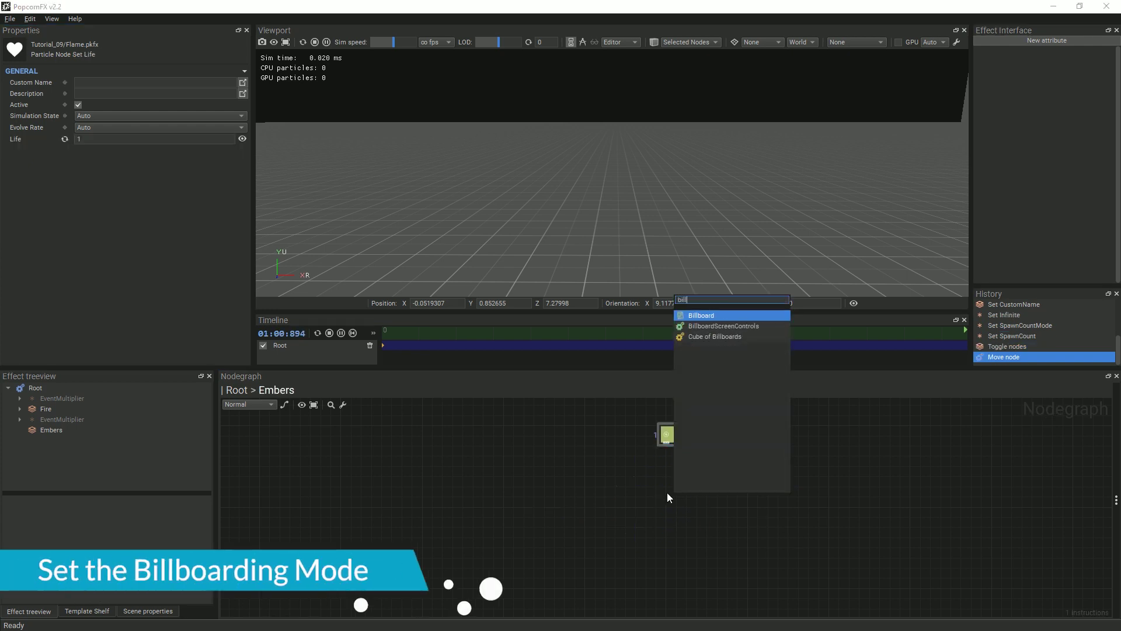
key("Return")
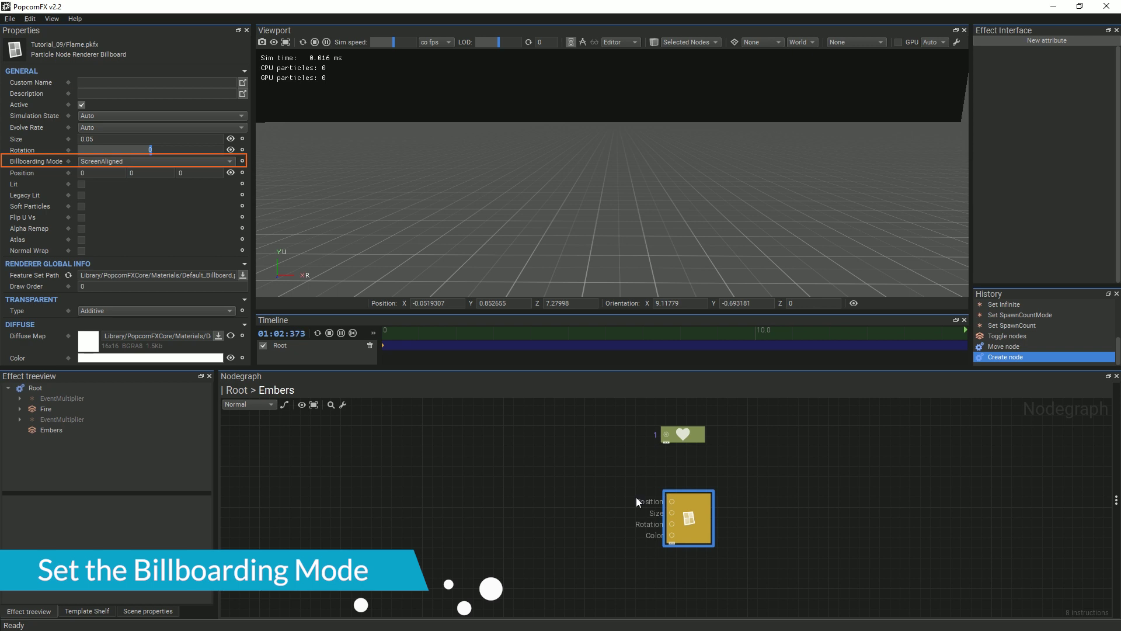
Set Billboarding Mode to AxisAlignedCapsule, restart the effect, and move the life and renderer nodes right
left_click(176, 163)
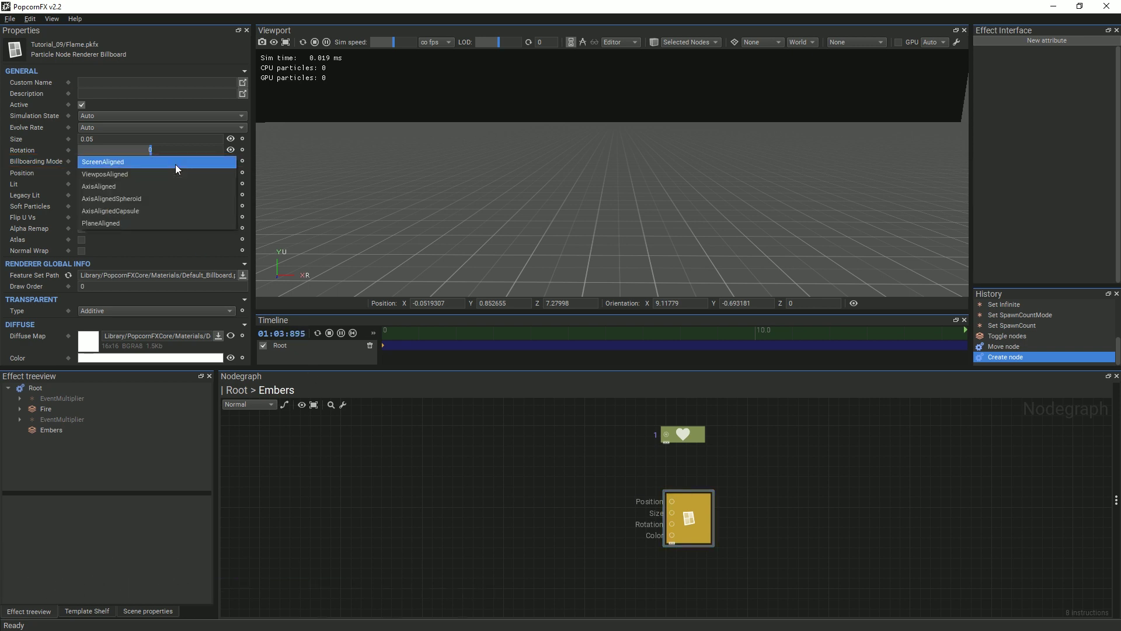
left_click(177, 211)
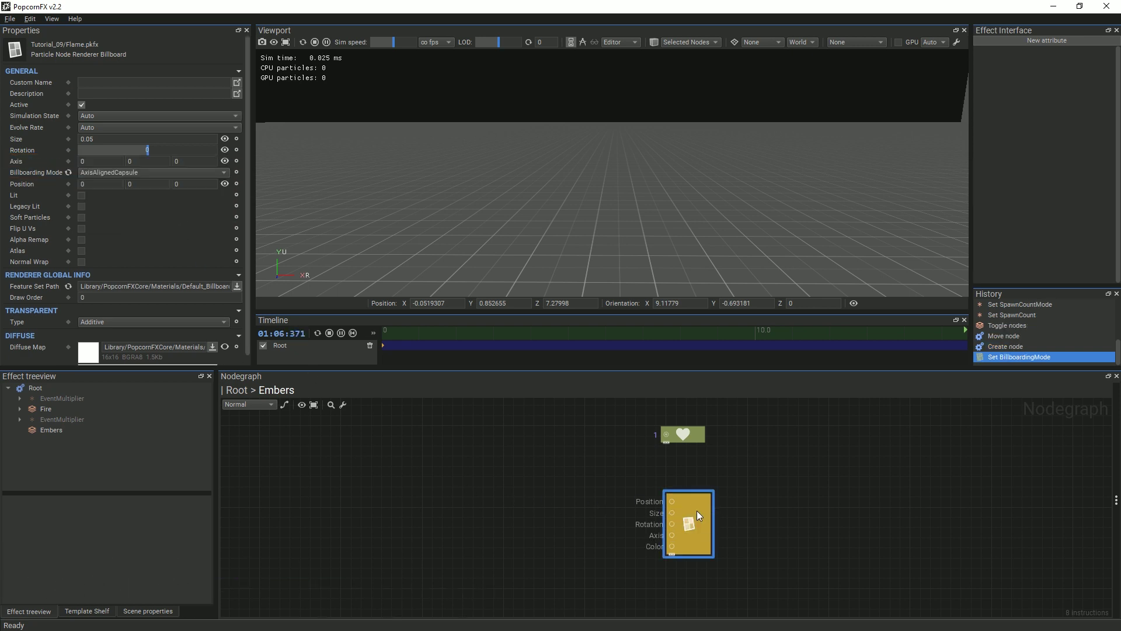
left_click_drag(696, 510, 694, 473)
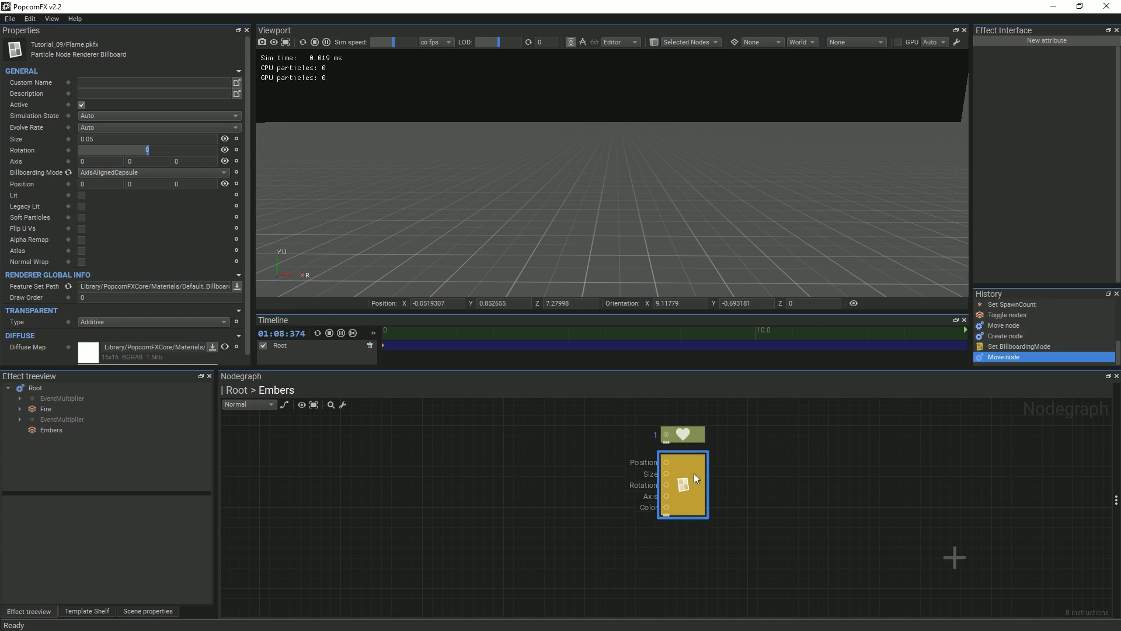
key("ctrl+r")
left_click_drag(765, 502, 677, 427)
left_click_drag(706, 465, 844, 483)
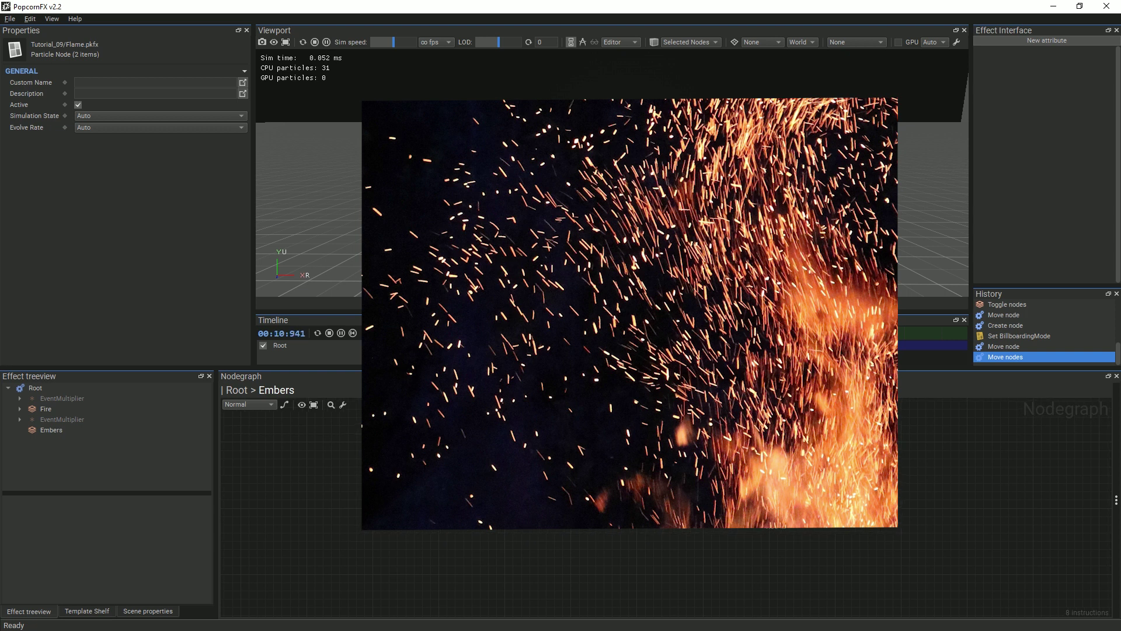
left_click(843, 487)
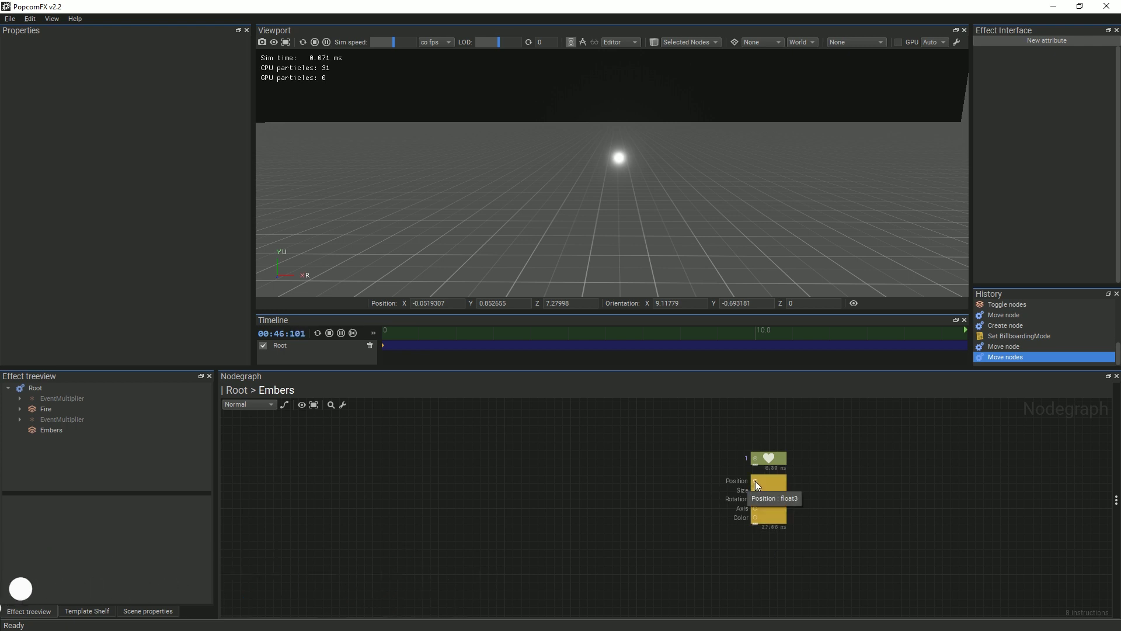
Wire a new Physics node into the renderer's Position input
left_click_drag(755, 481, 656, 486)
type("phys")
key("Return")
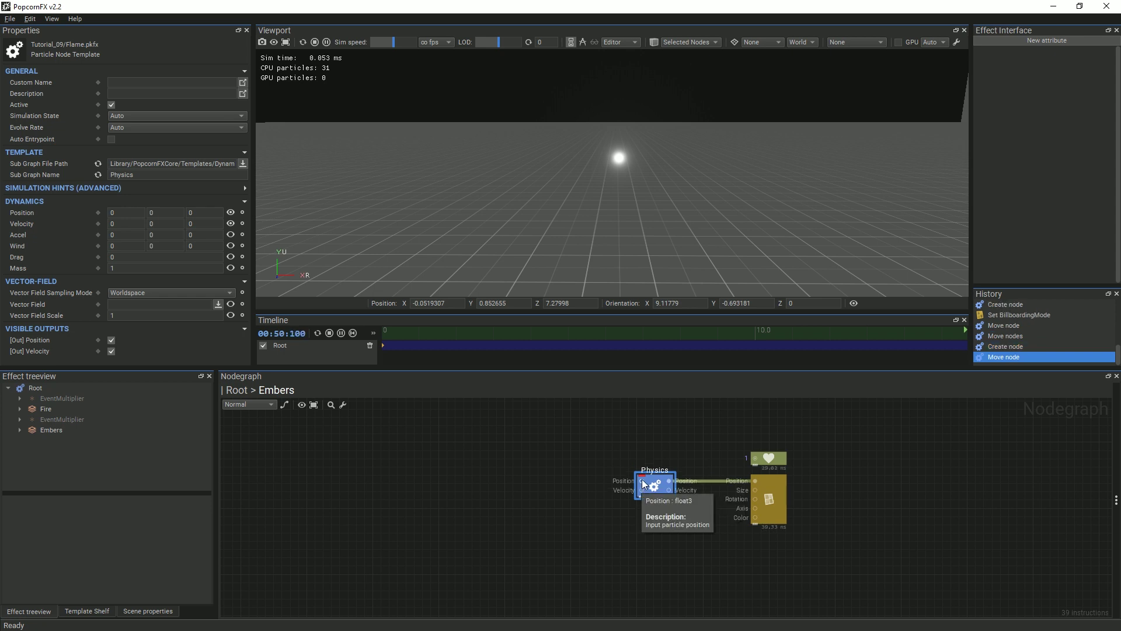
Feed Physics a local-position-to-world node at Y -0.75 and tidy the node layout
left_click_drag(564, 481, 560, 480)
type("lo")
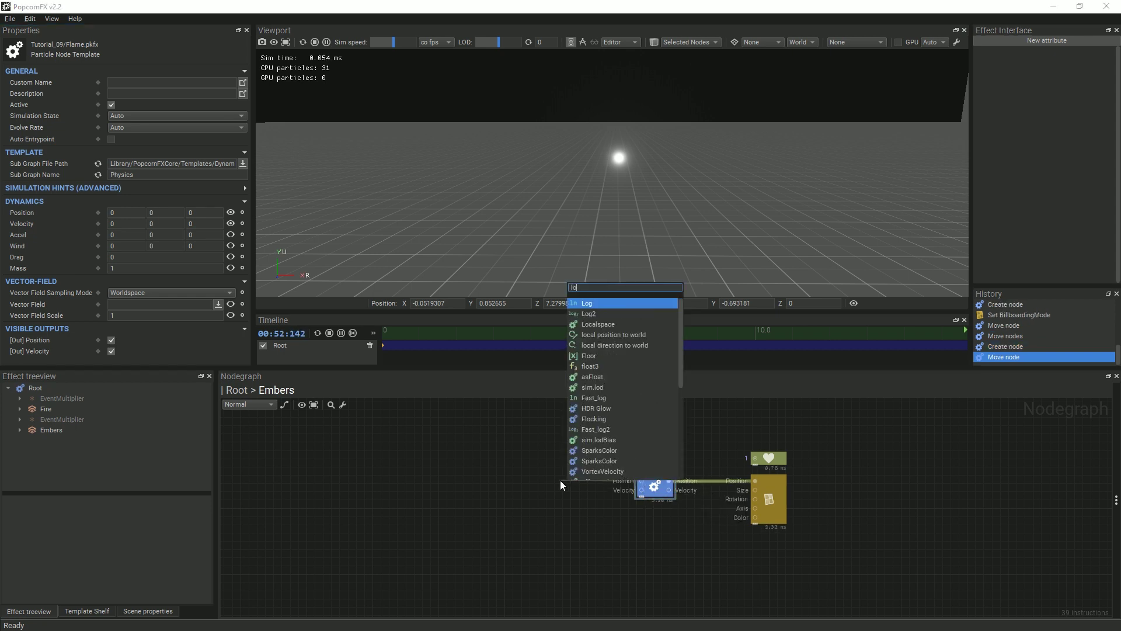
left_click(597, 336)
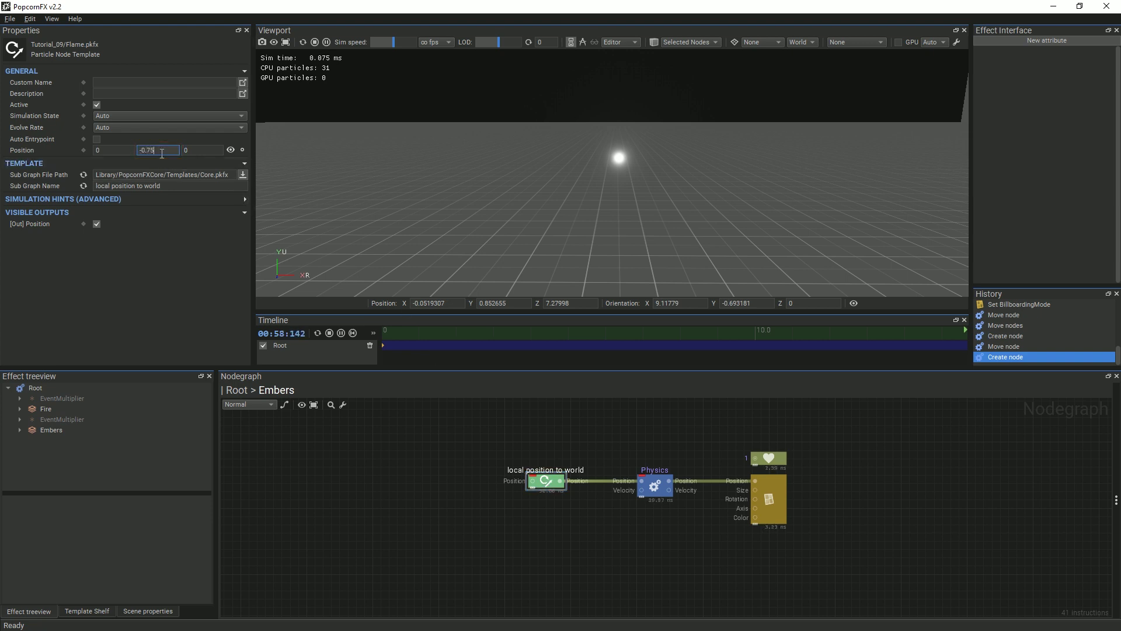
left_click(162, 150)
type("-0.75")
key("Return")
left_click_drag(549, 483, 546, 471)
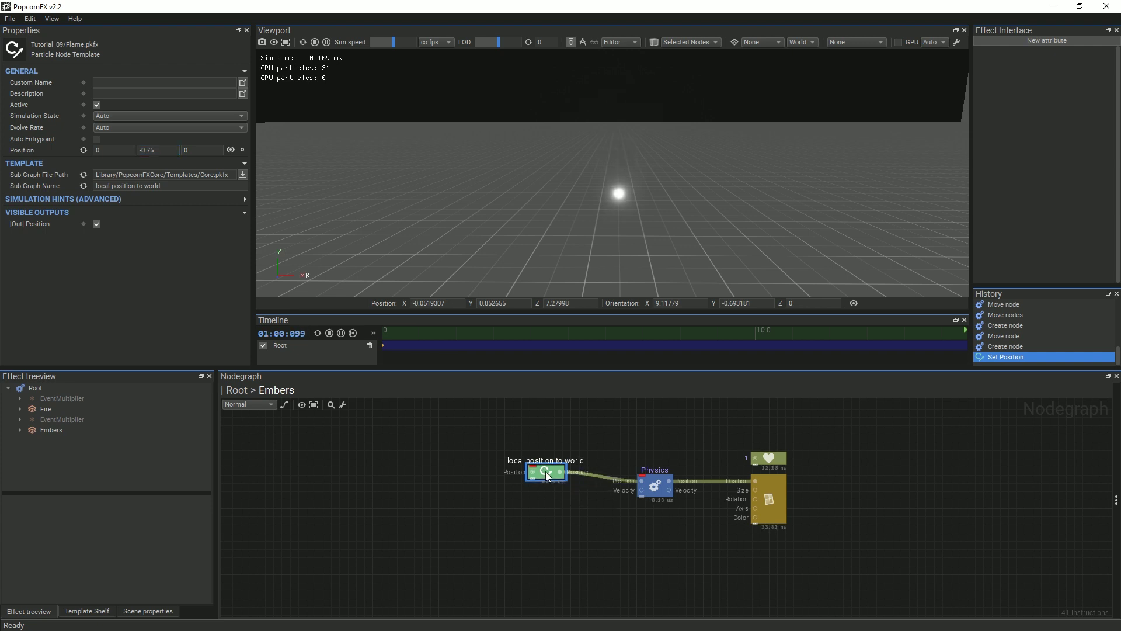
left_click_drag(647, 490, 475, 487)
Drive the Physics velocity with a vrand node through local direction to world
left_click(612, 364)
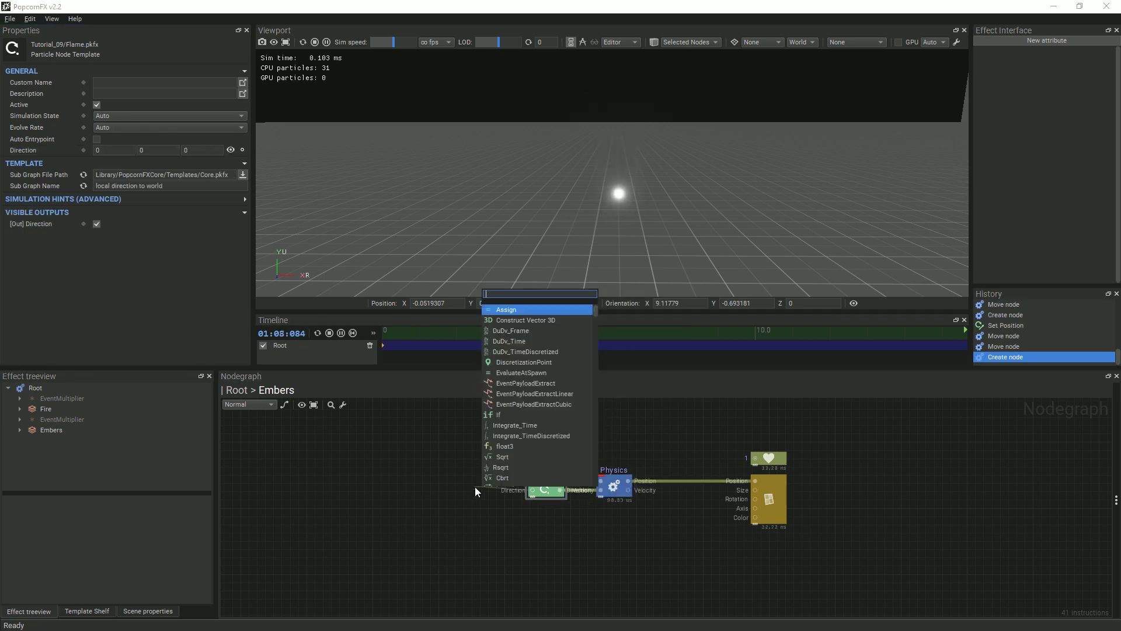
type("vra")
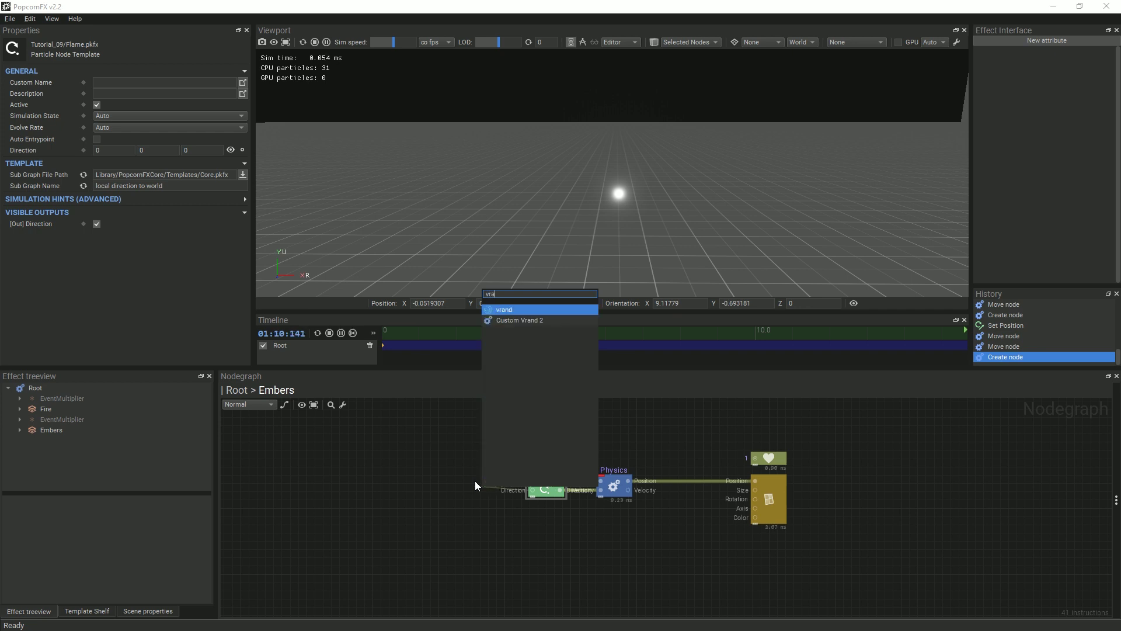
key("Return")
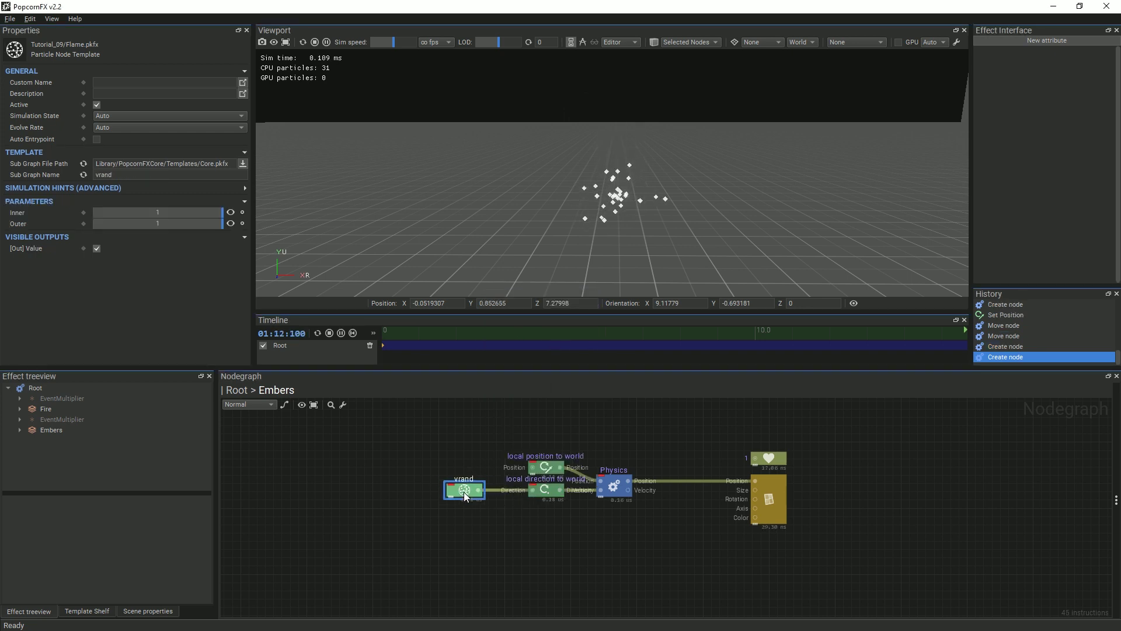
Give the Physics node a wind of 3 along Y and a drag of 0.5
left_click(623, 497)
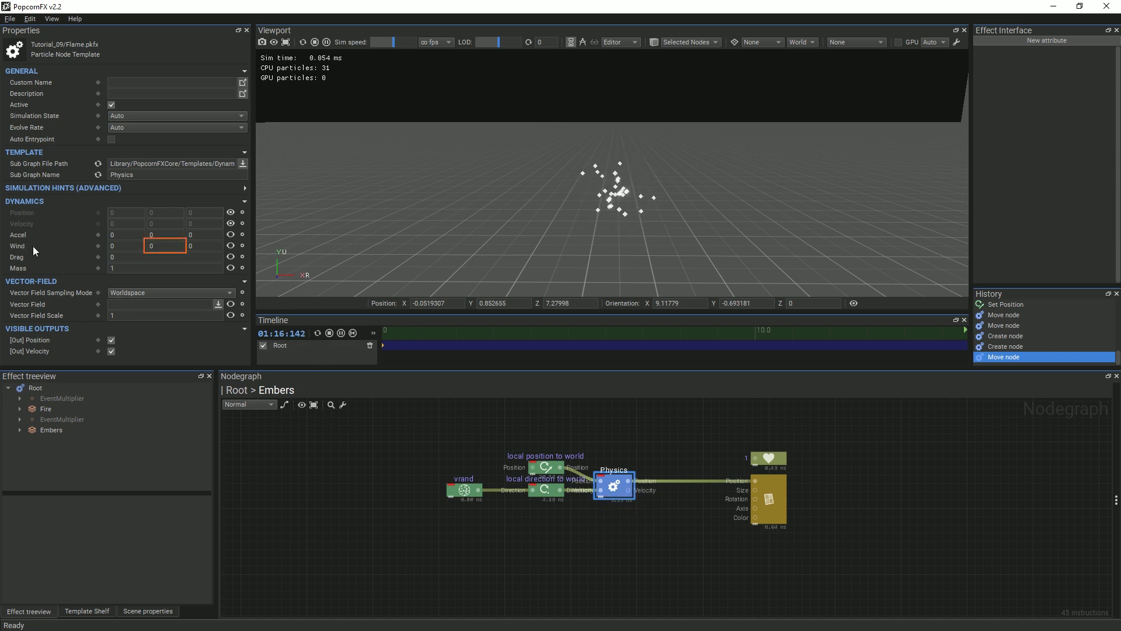
left_click(158, 247)
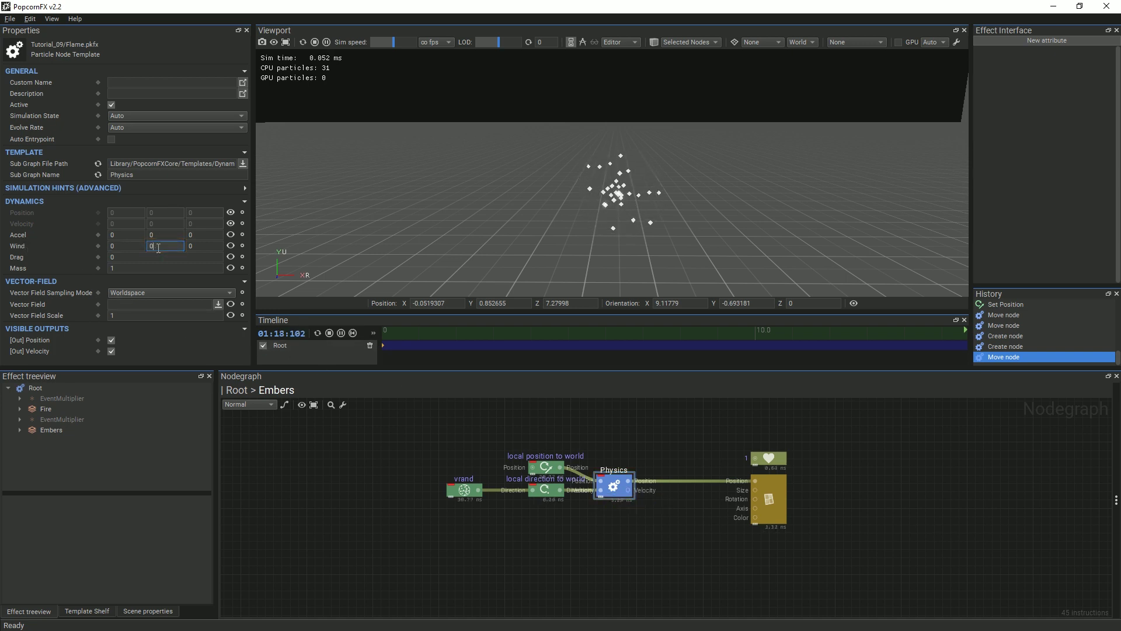
key("BackSpace")
type("3")
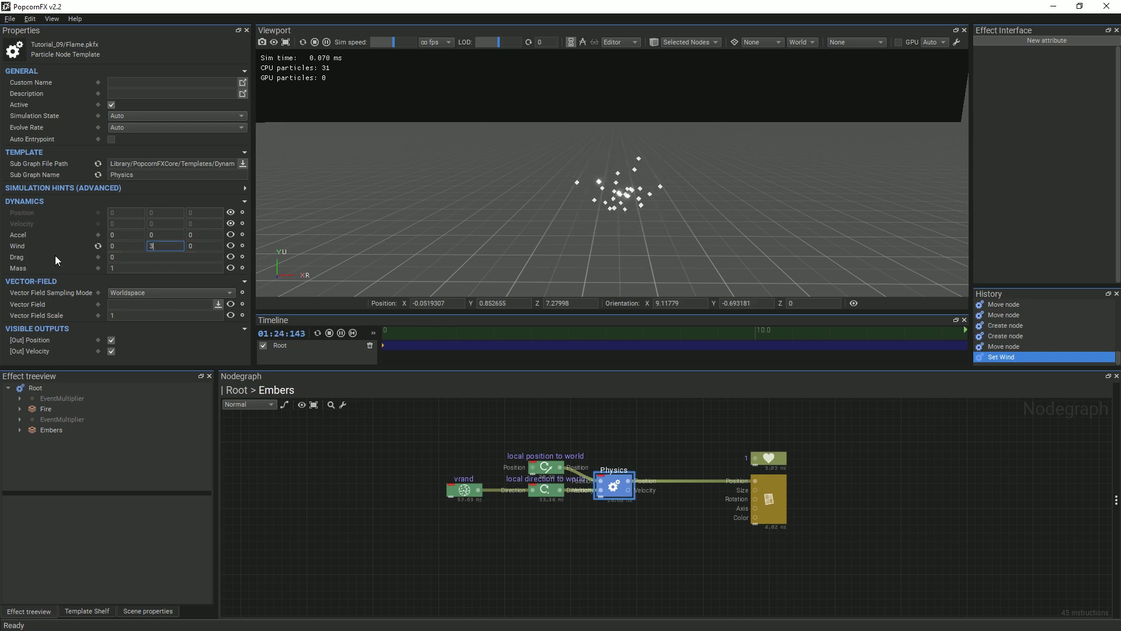
left_click(126, 257)
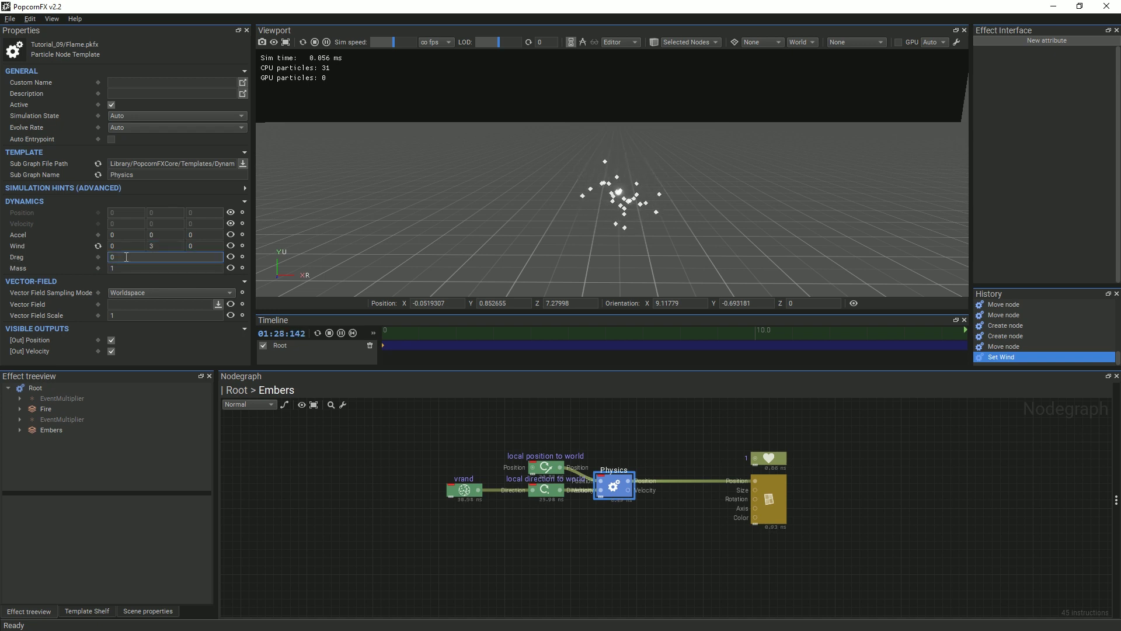
type(".5")
key("Return")
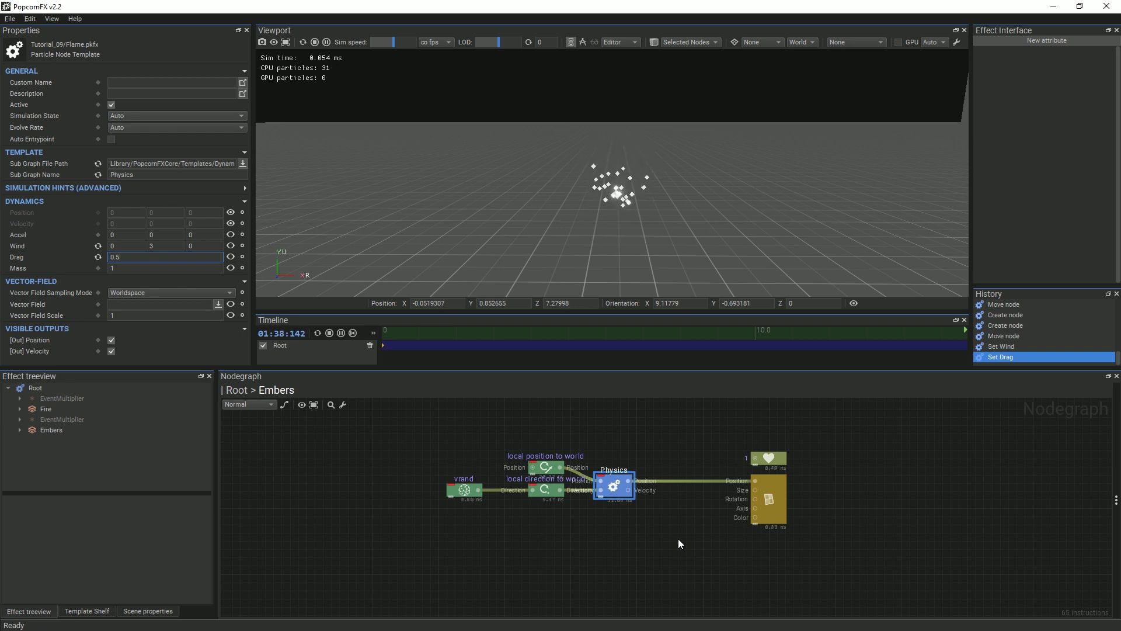
Connect Physics velocity to the renderer's Axis and insert a Mul node on that wire
left_click_drag(628, 490, 755, 509)
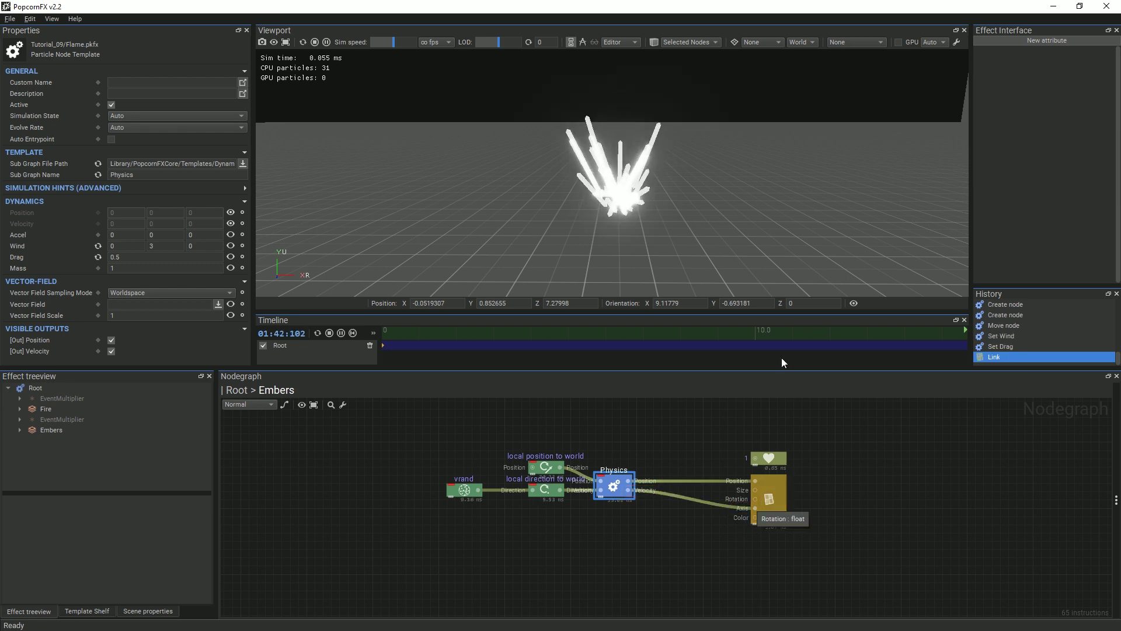
right_click(702, 500)
type("mu")
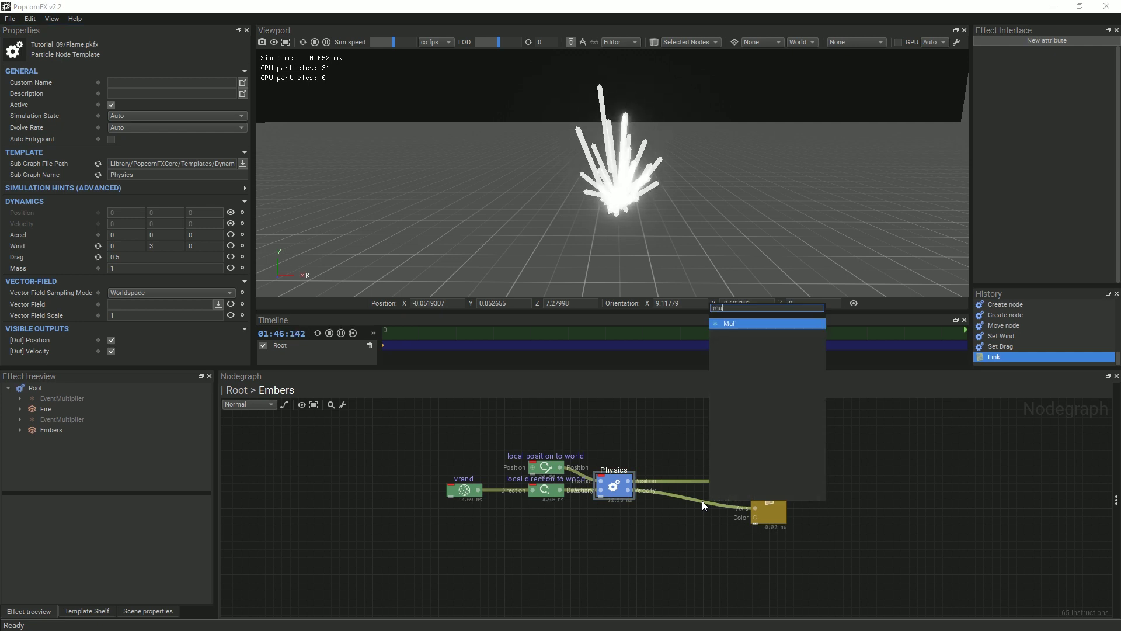
key("Return")
Feed the Mul node a Rand node with float constants 0.001 and 0.04
left_click_drag(699, 507, 643, 528)
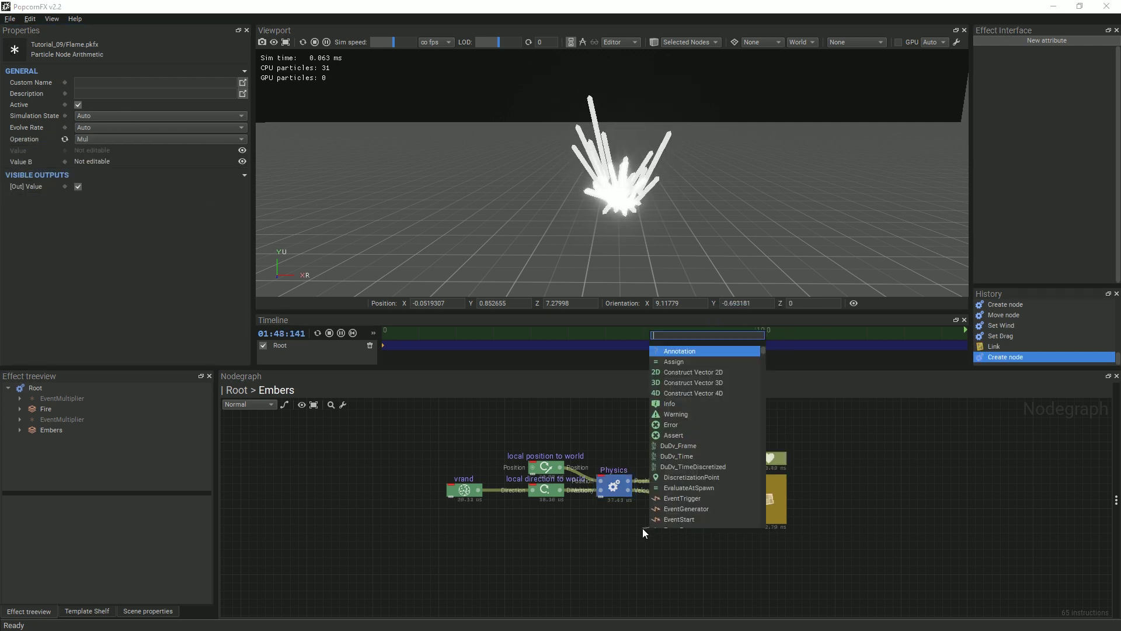
left_click(678, 352)
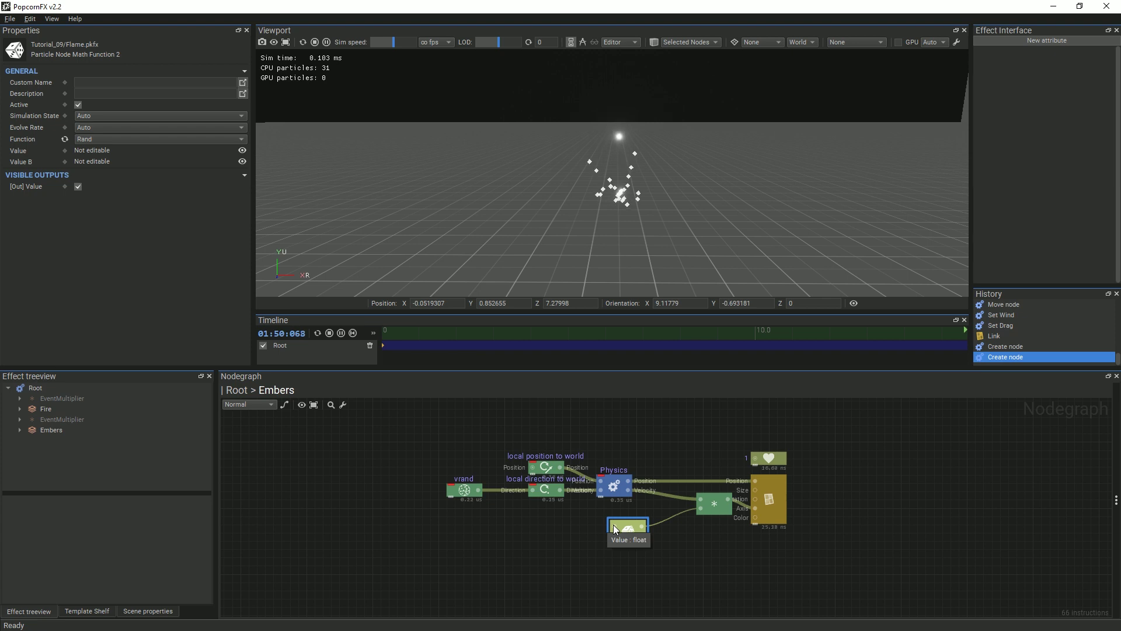
right_click(580, 524)
type("0.00")
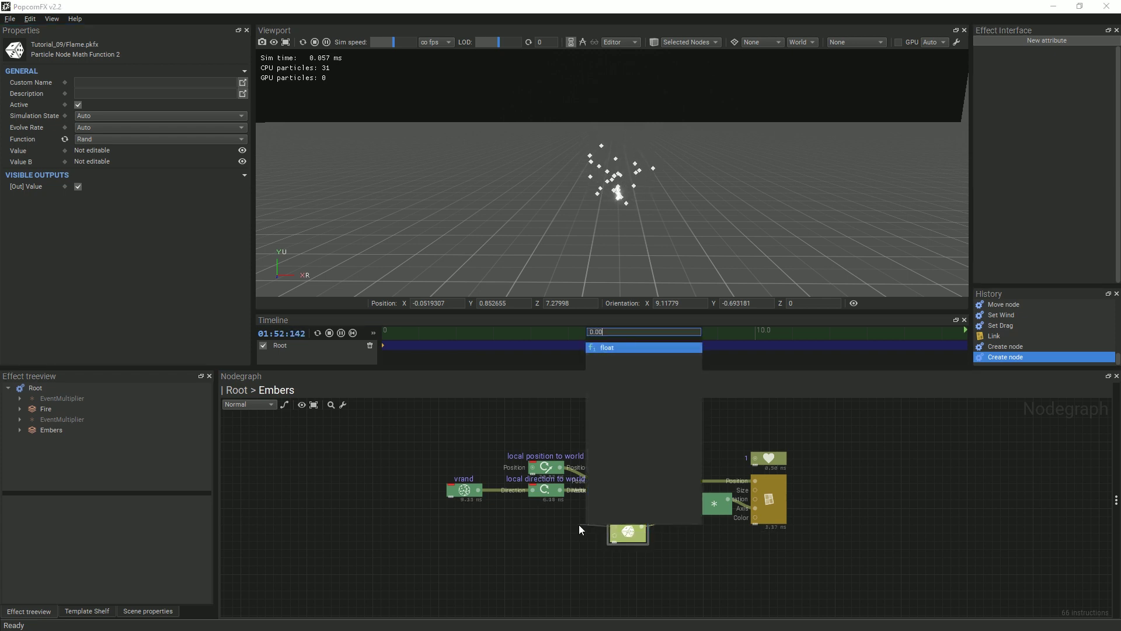
type("1")
key("Return")
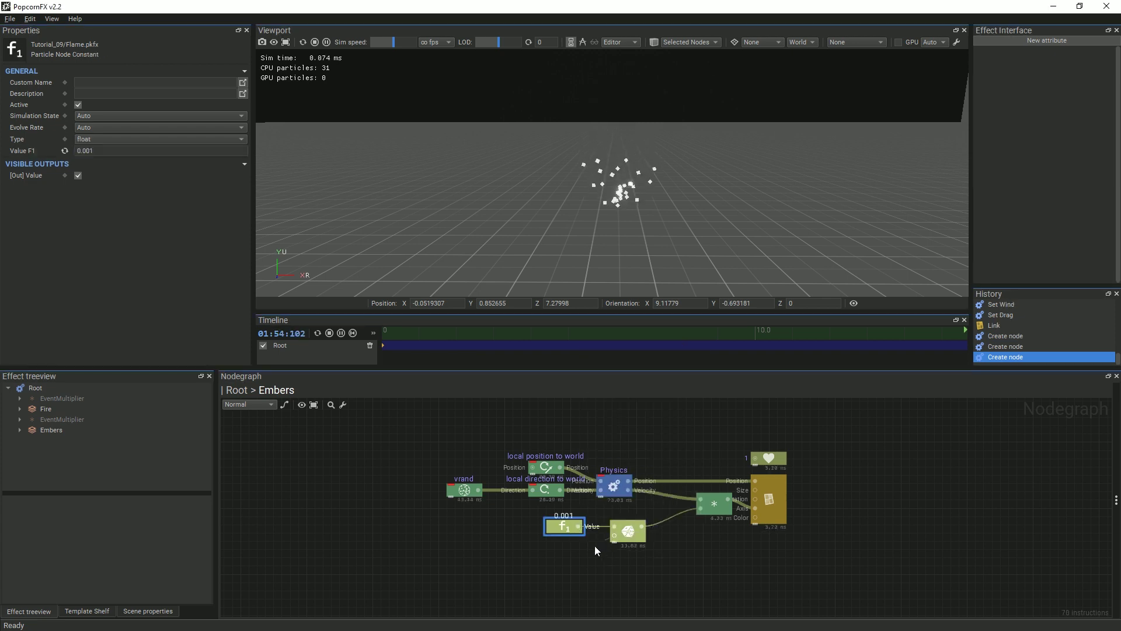
right_click(580, 555)
type("0.04")
key("Return")
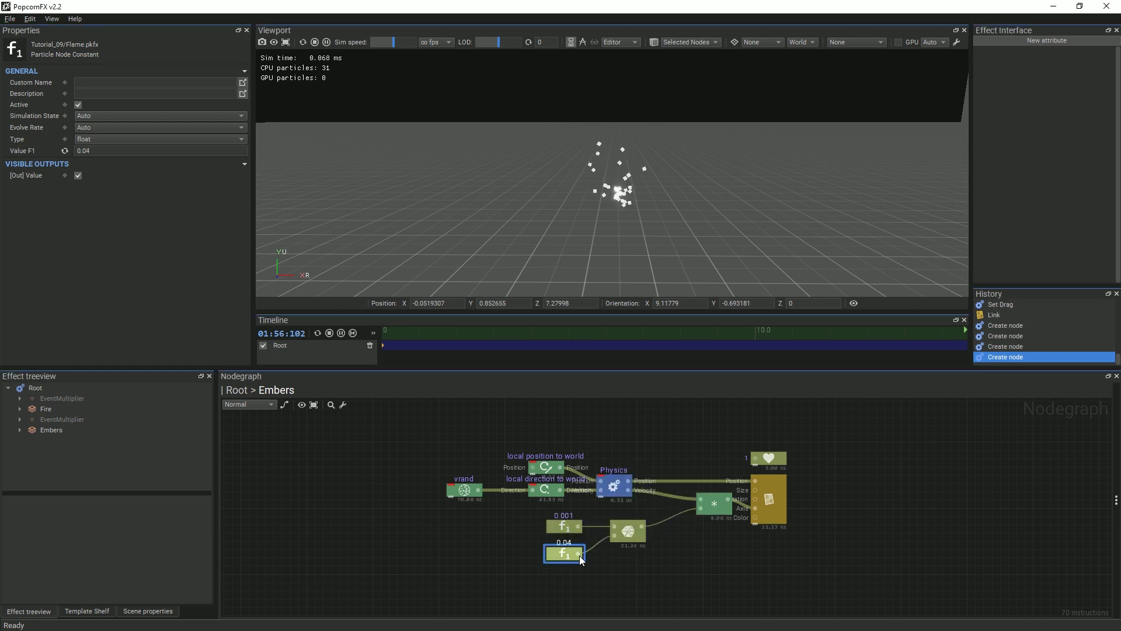
Rearrange the Rand, constant and Mul nodes neatly beside the billboard renderer
left_click_drag(629, 564, 565, 528)
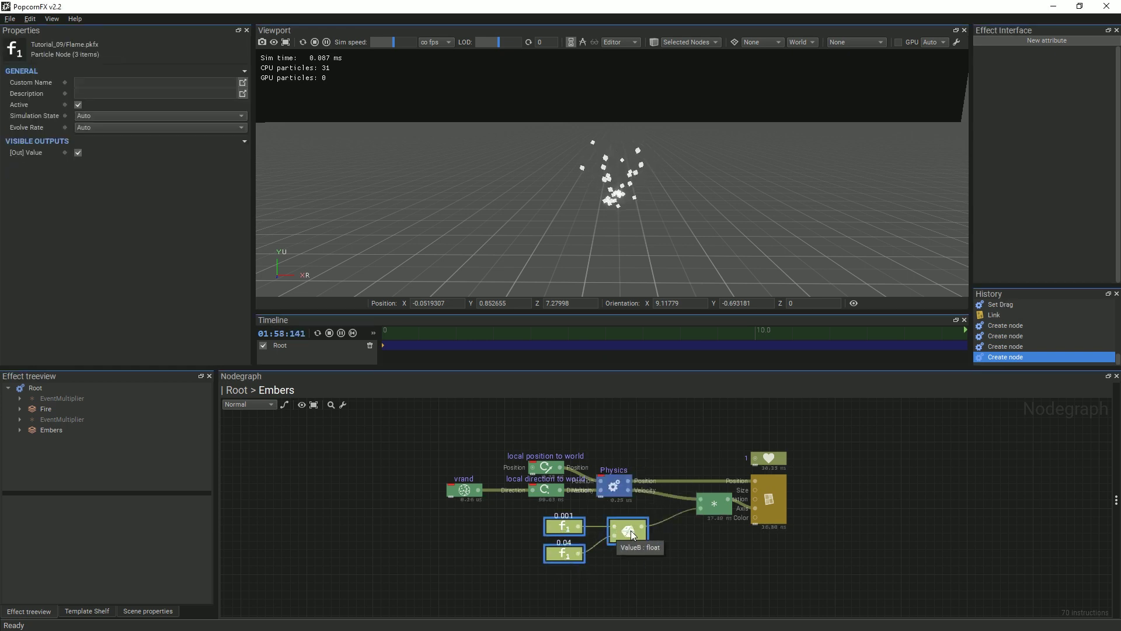
left_click_drag(632, 534, 618, 549)
left_click_drag(713, 510, 710, 518)
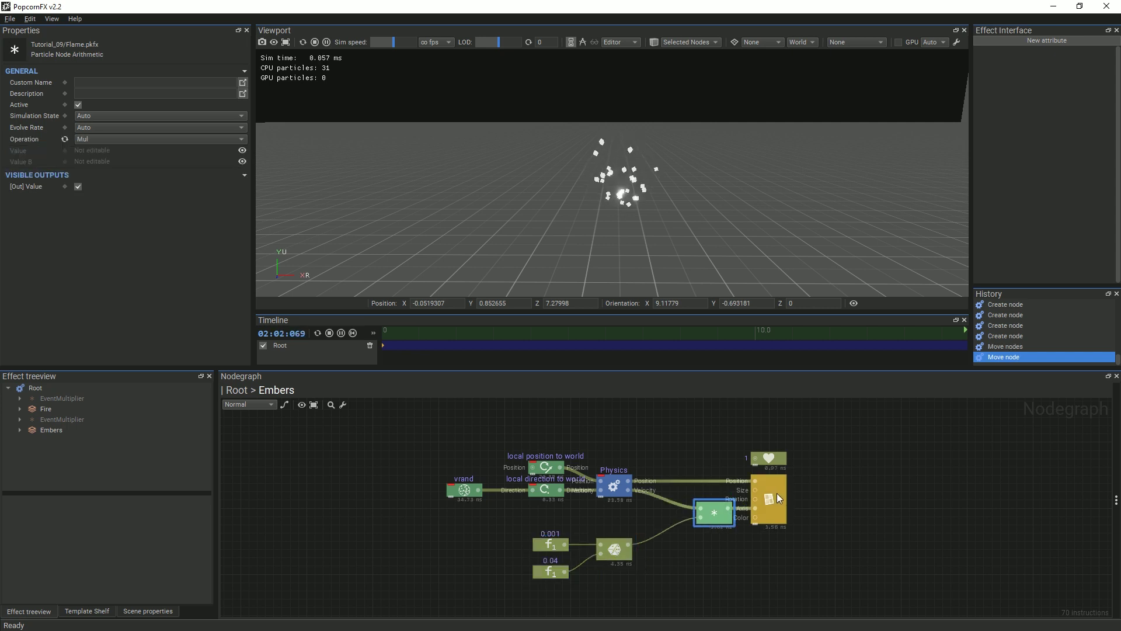
left_click(779, 498)
Use BB_Glow_02_64.dds as the billboard diffuse map, then reposition the two f1 constant nodes
left_click(216, 346)
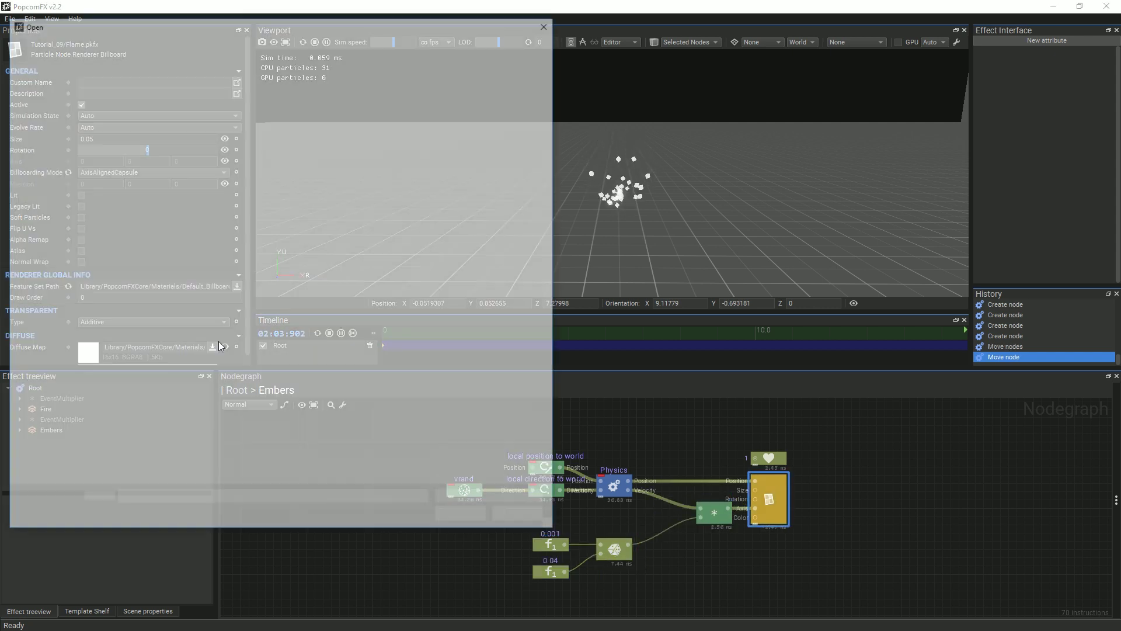
left_click(388, 111)
left_click(458, 520)
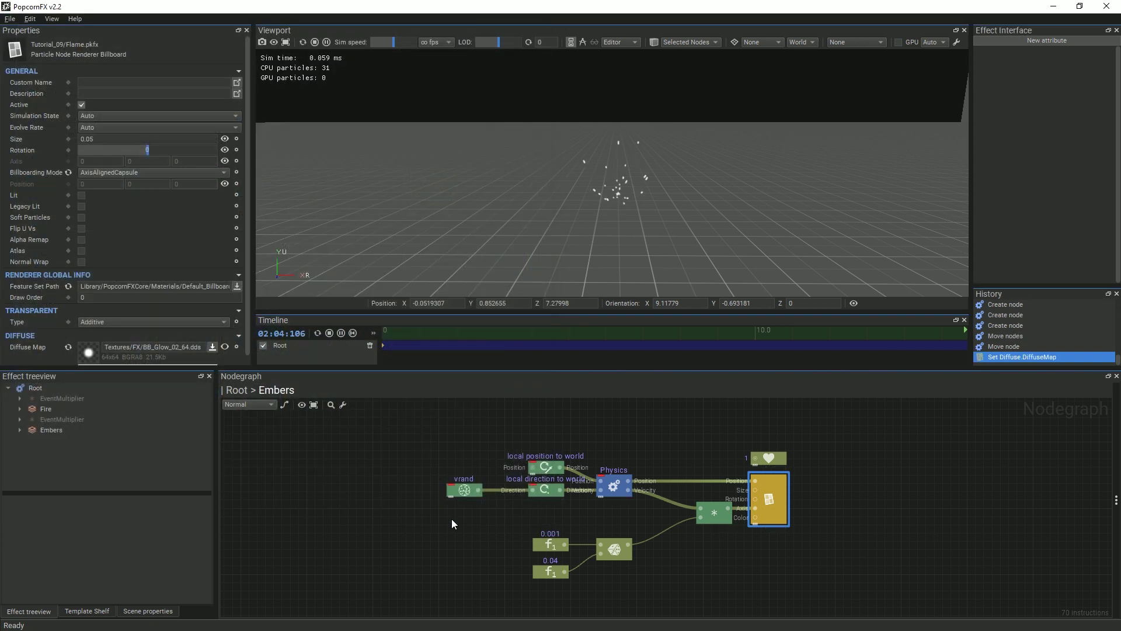
left_click_drag(514, 535, 548, 575)
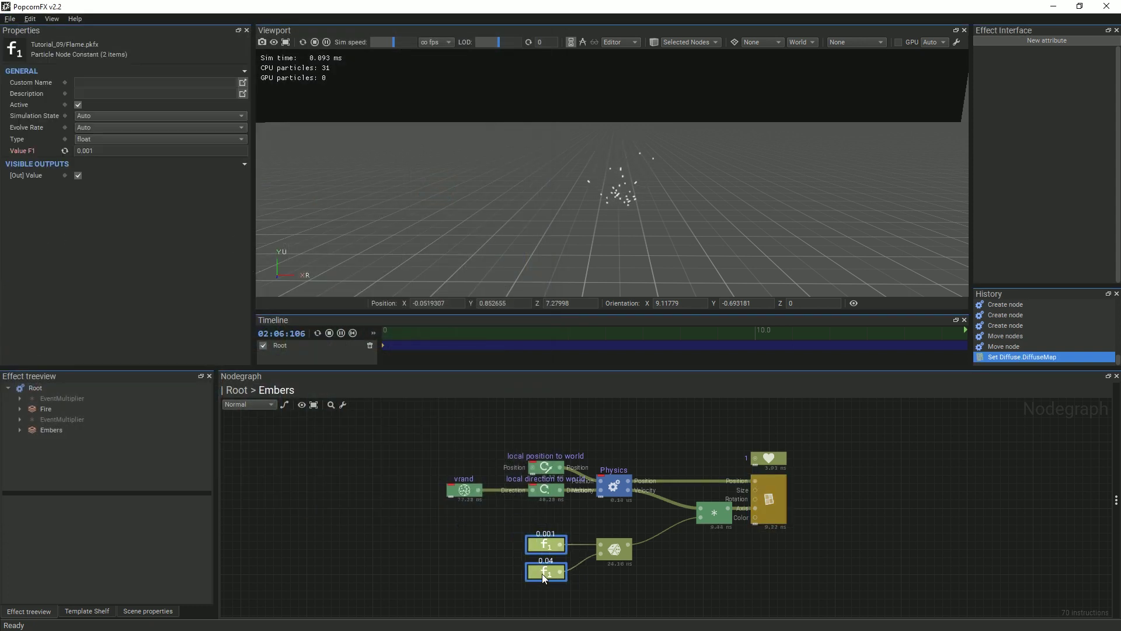
left_click(658, 583)
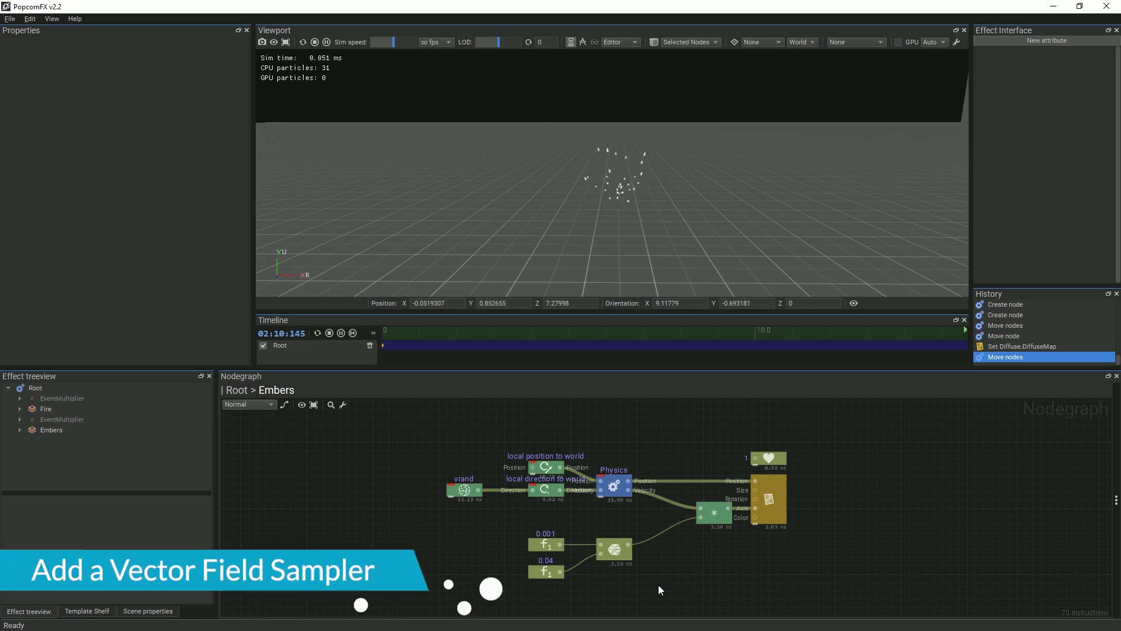
Expose the Physics node's Vector Field input and drag a wire from its new pin
middle_click_drag(658, 584, 660, 557)
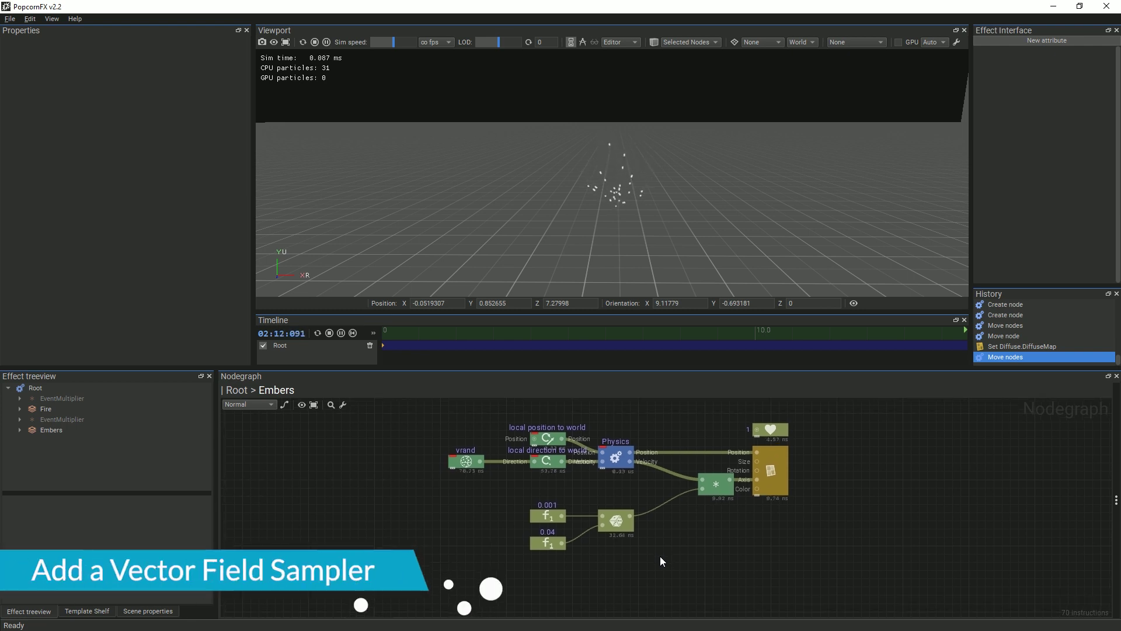
left_click(616, 459)
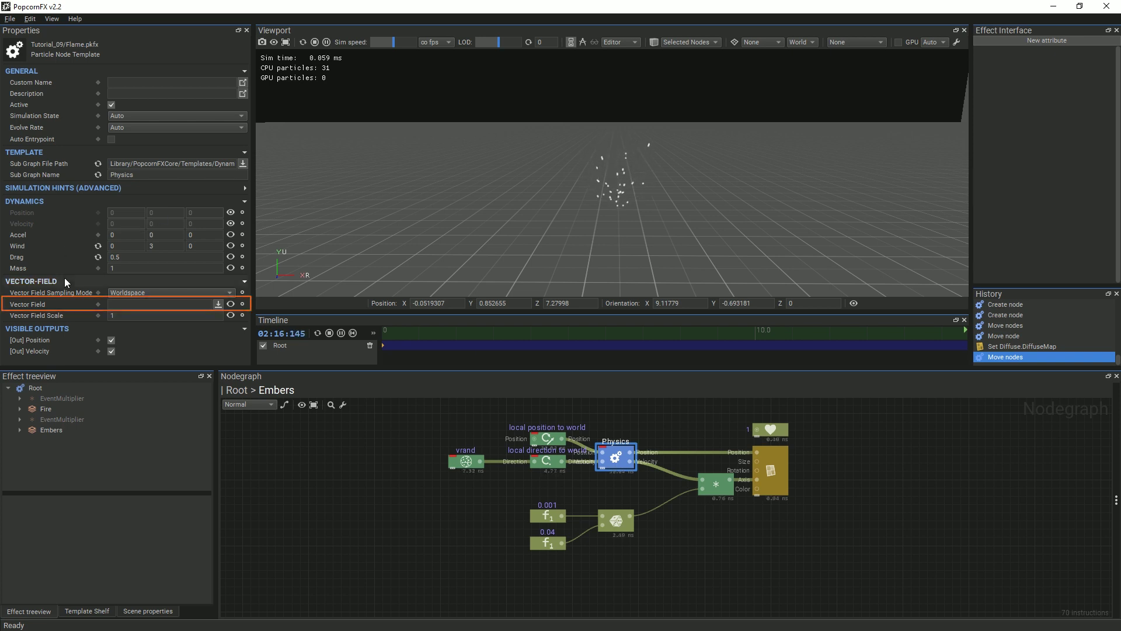
left_click(231, 304)
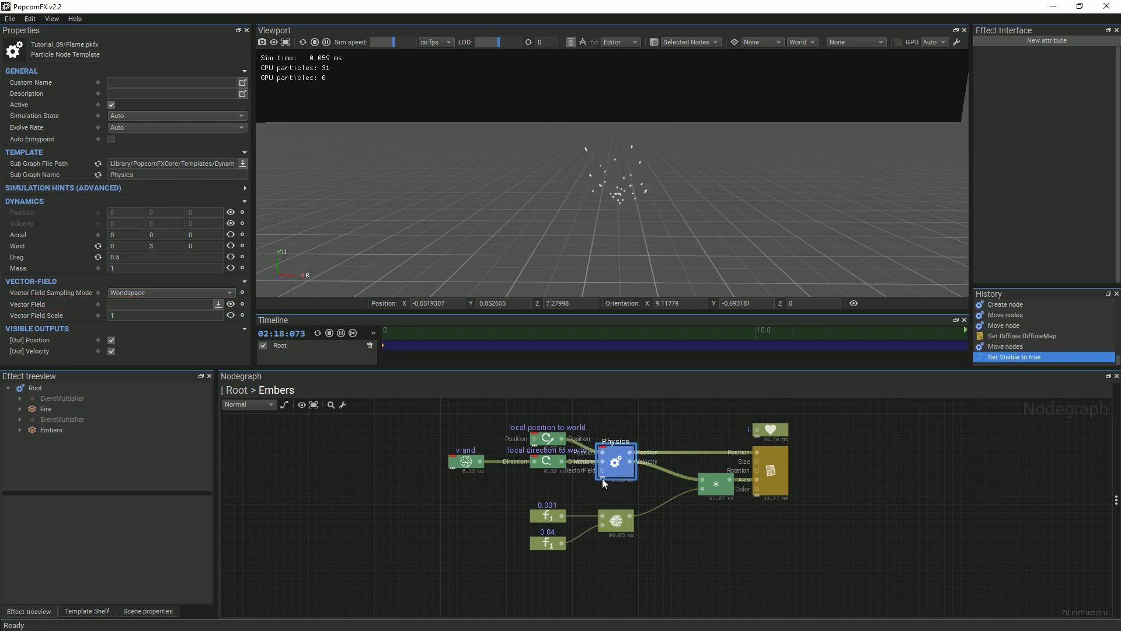
left_click_drag(603, 471, 555, 493)
Add a Turbulence sampler node to the Physics VectorField input using 'turb'
type("t")
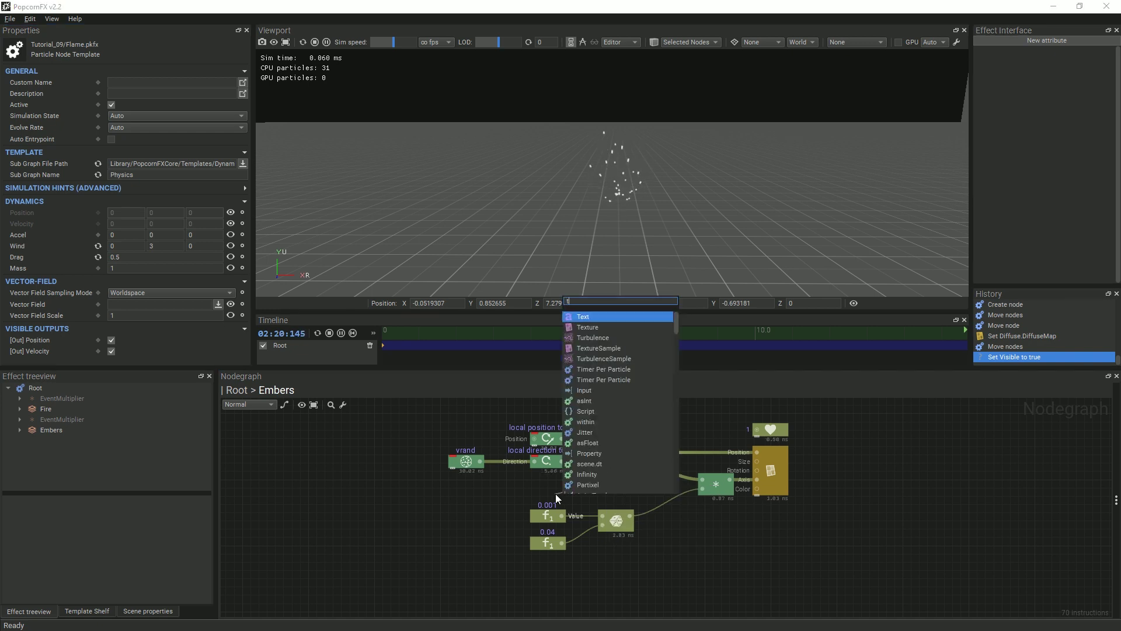
type("urb")
key("Return")
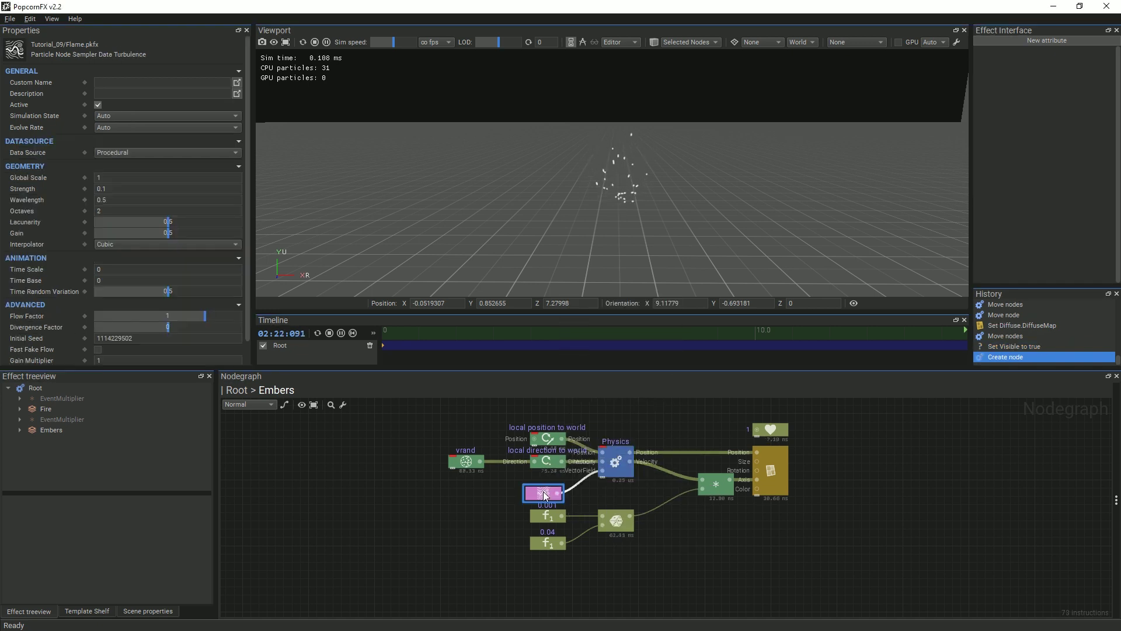
left_click_drag(545, 495, 553, 493)
Set the turbulence Global Scale 0.5, Strength 2, Wavelength 2 and Time Scale 1
left_click(118, 177)
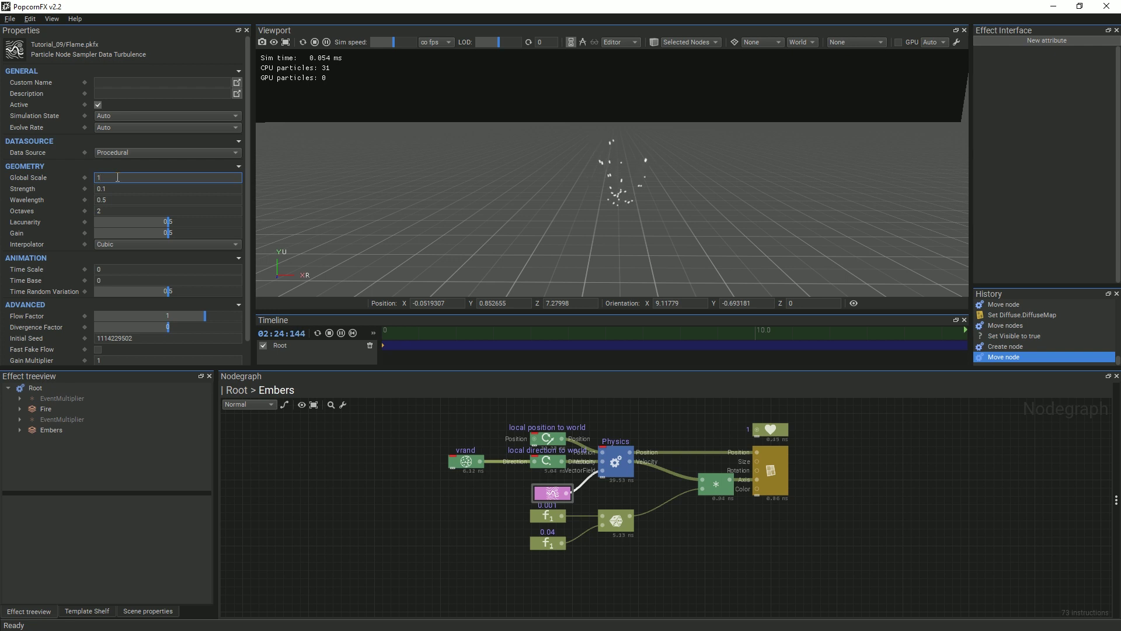
type("0.5")
key("Tab")
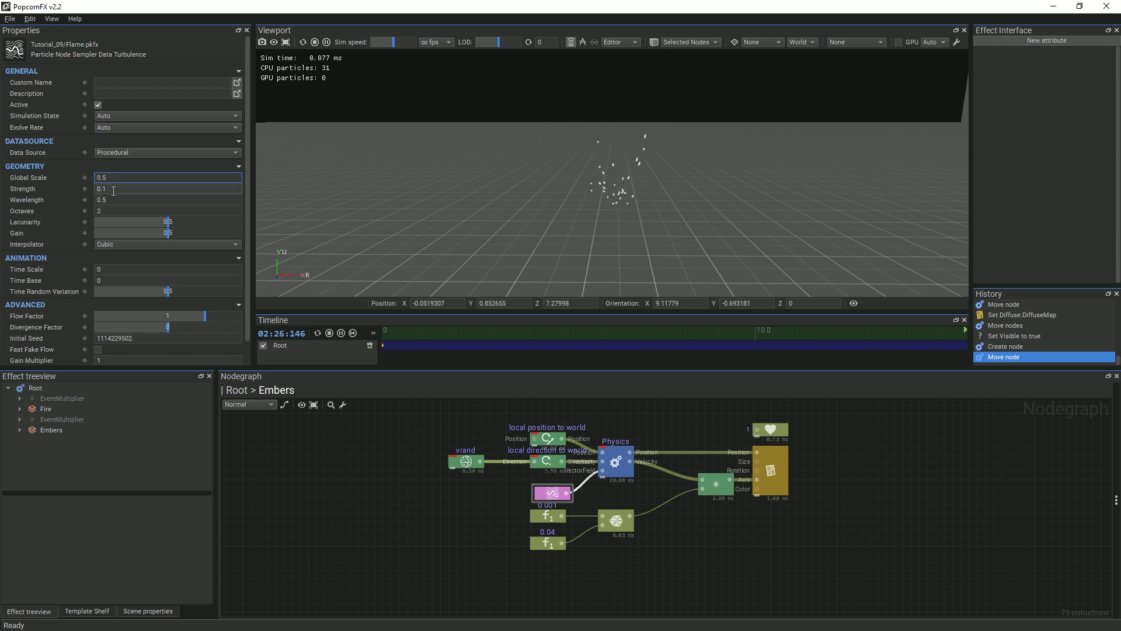
type("2")
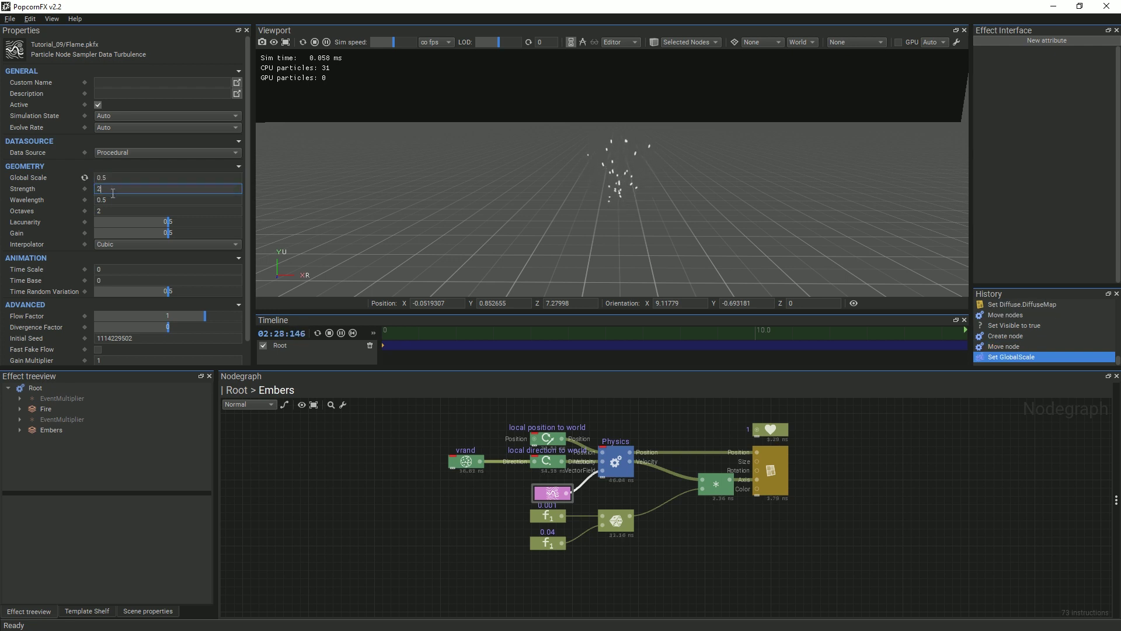
left_click(103, 199)
type("2")
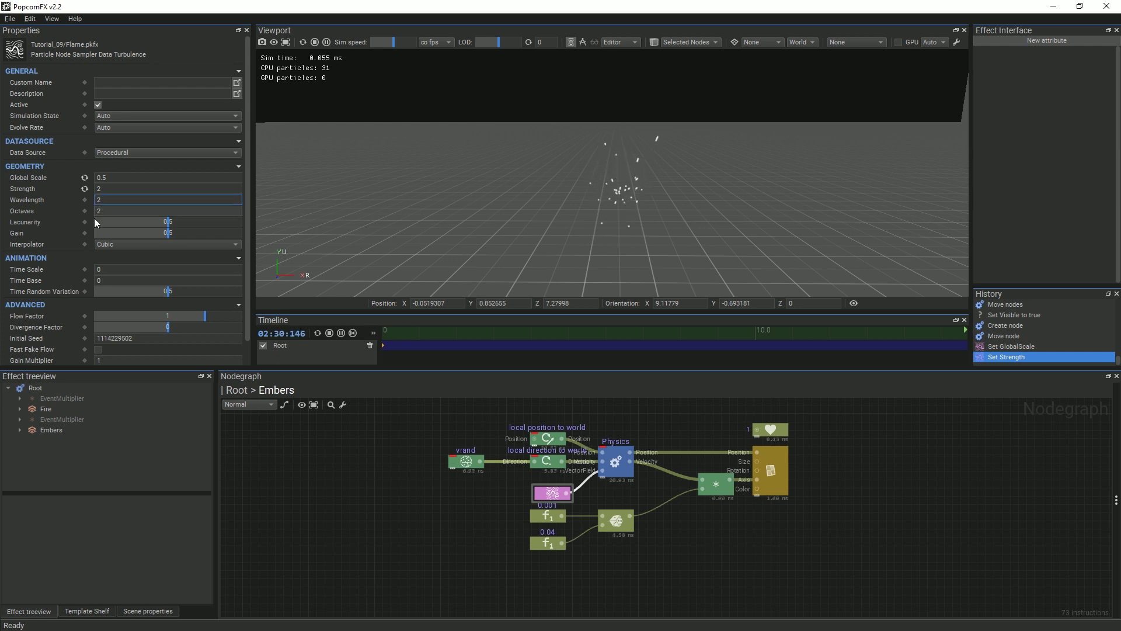
left_click(98, 269)
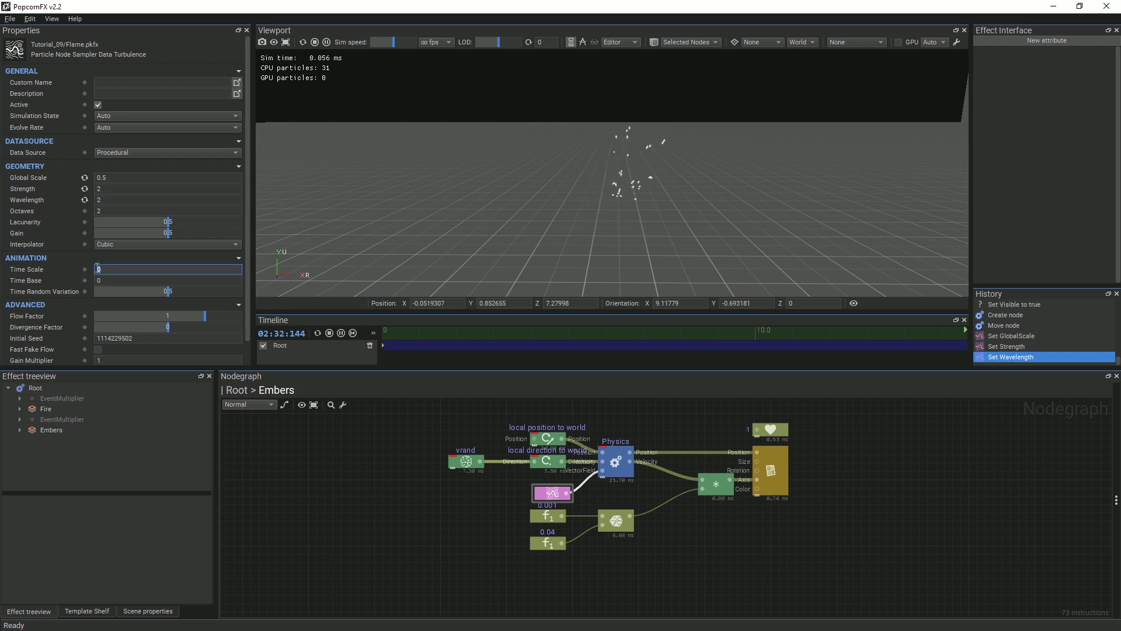
type("1")
key("Return")
left_click_drag(557, 496, 553, 497)
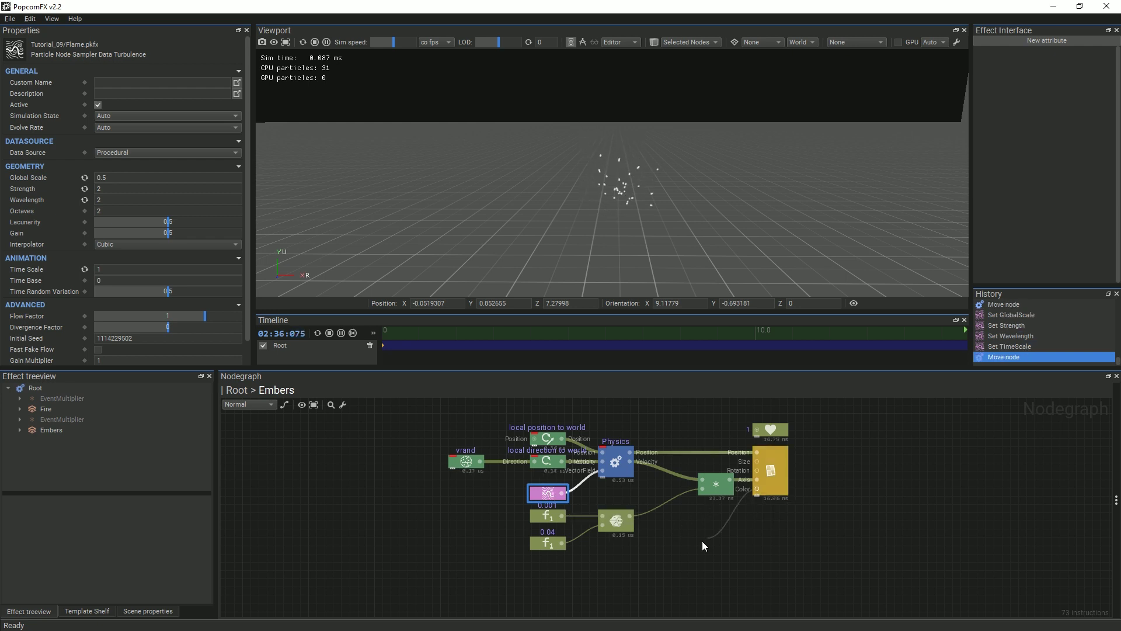
Add a Color node and pick orange FFFF6201 as its colour
right_click(651, 566)
type("color")
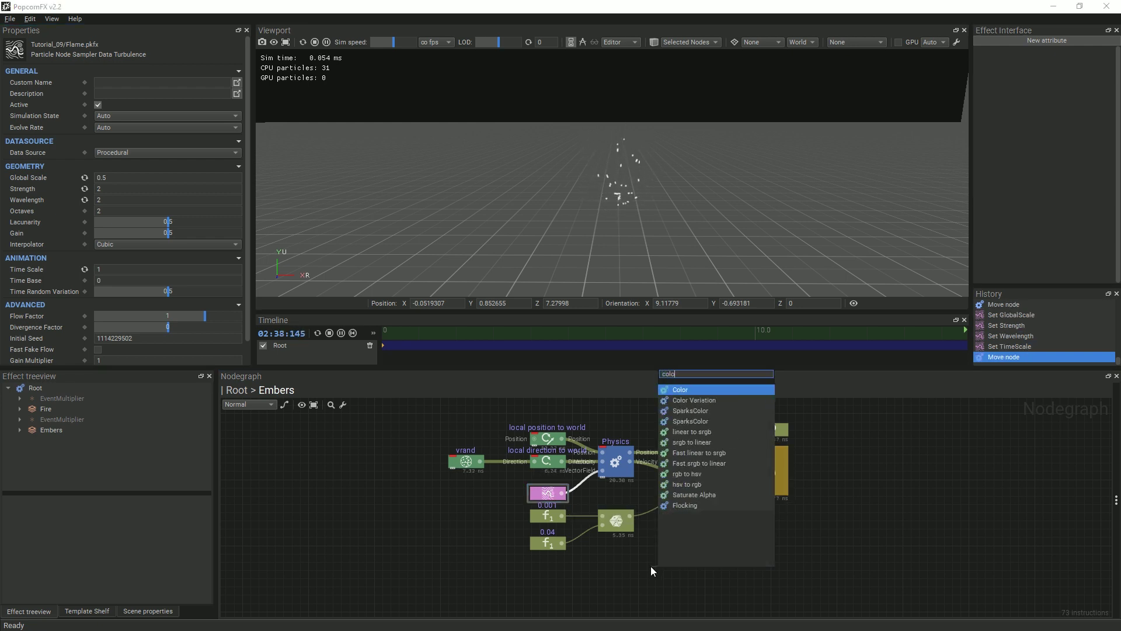
key("Return")
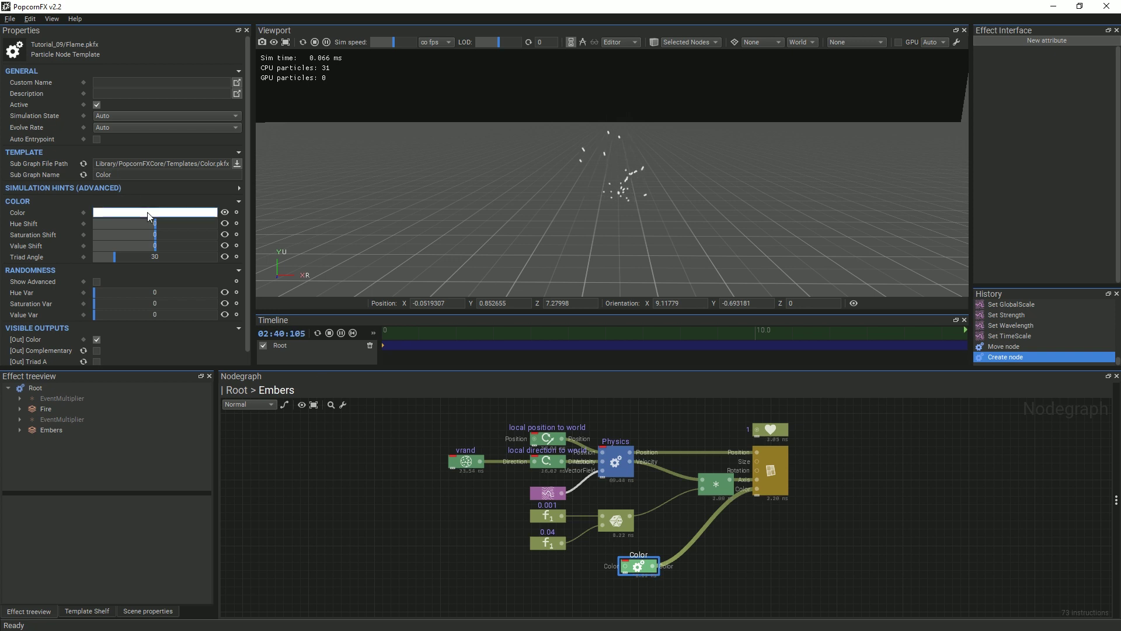
left_click(146, 212)
left_click(507, 236)
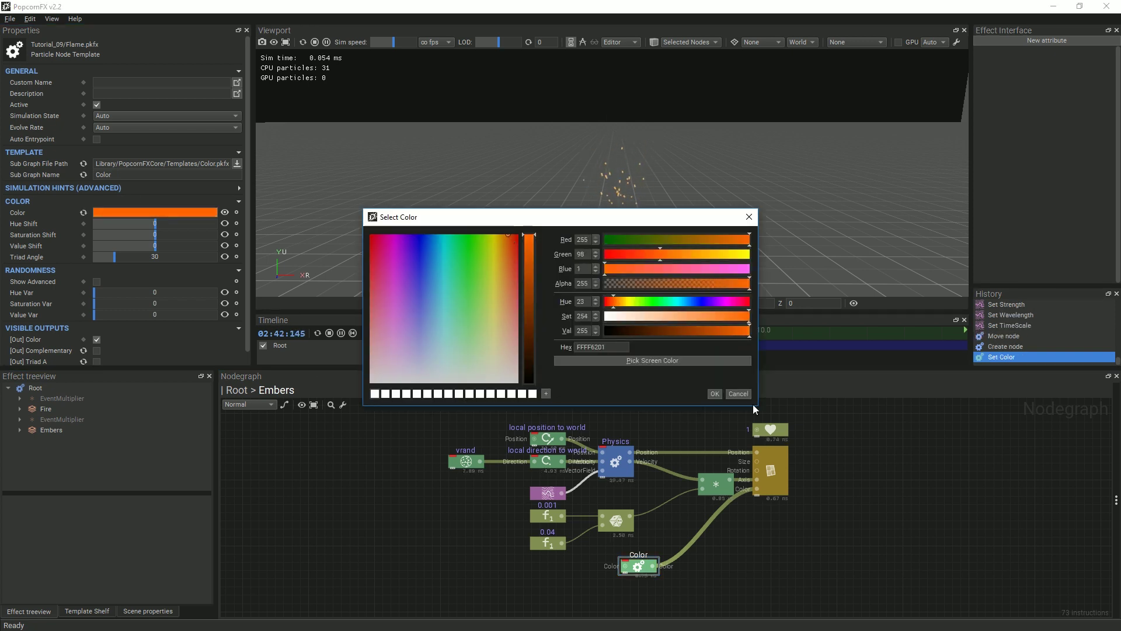
left_click(714, 394)
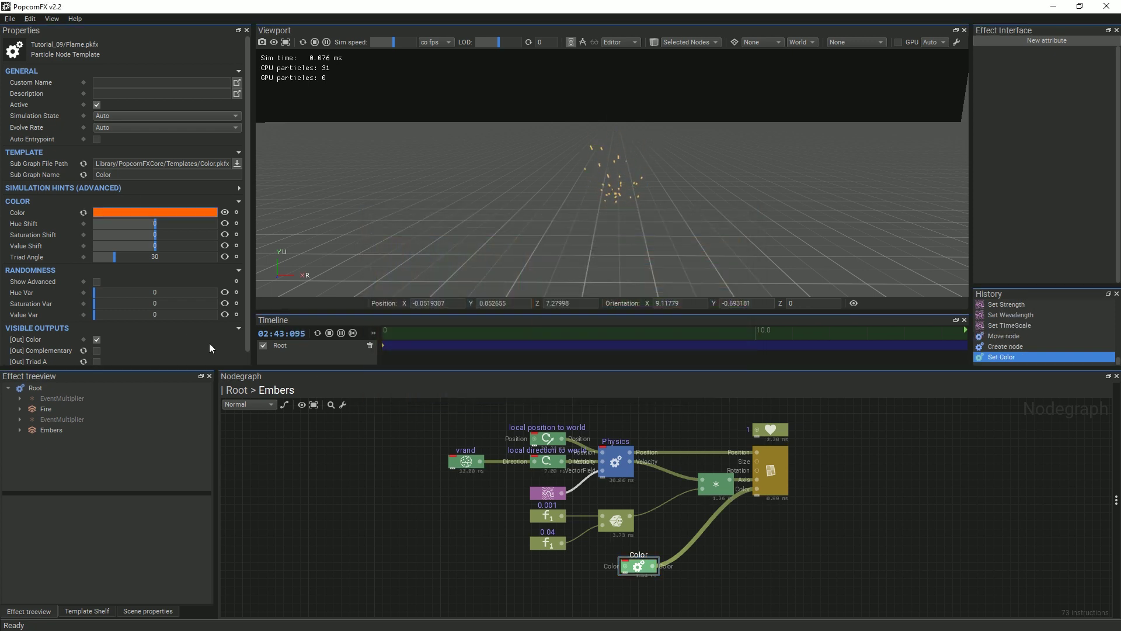
Set Value Shift 2.2, Hue Var 0.052 and Value Var 1.71, then move the node left
left_click(167, 245)
left_click(168, 246)
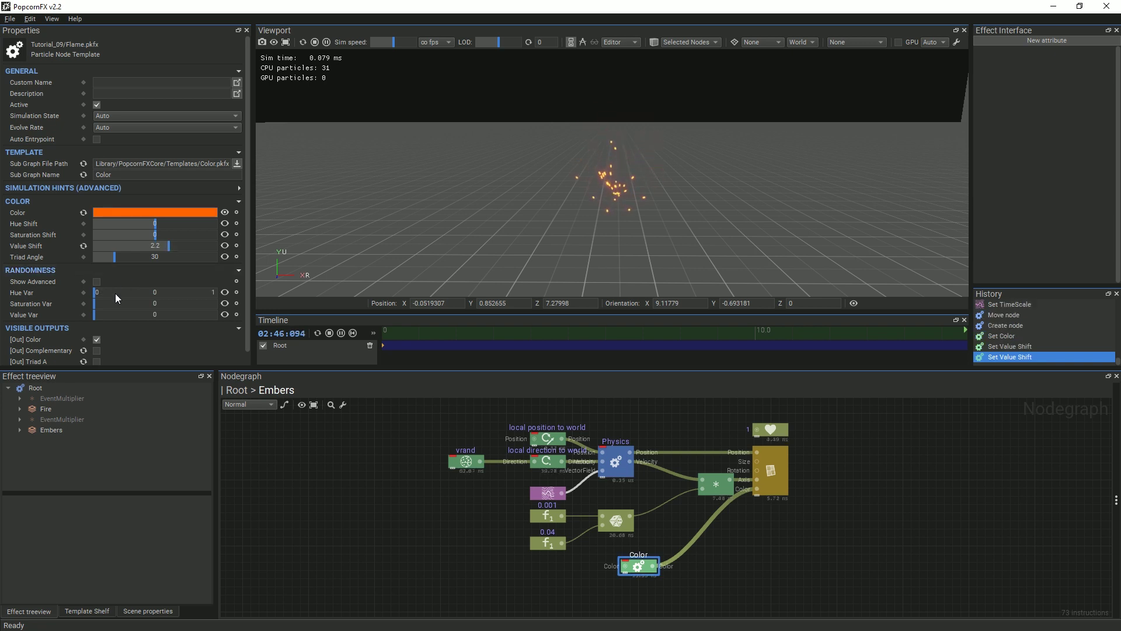
scroll(79, 300, "down", 1)
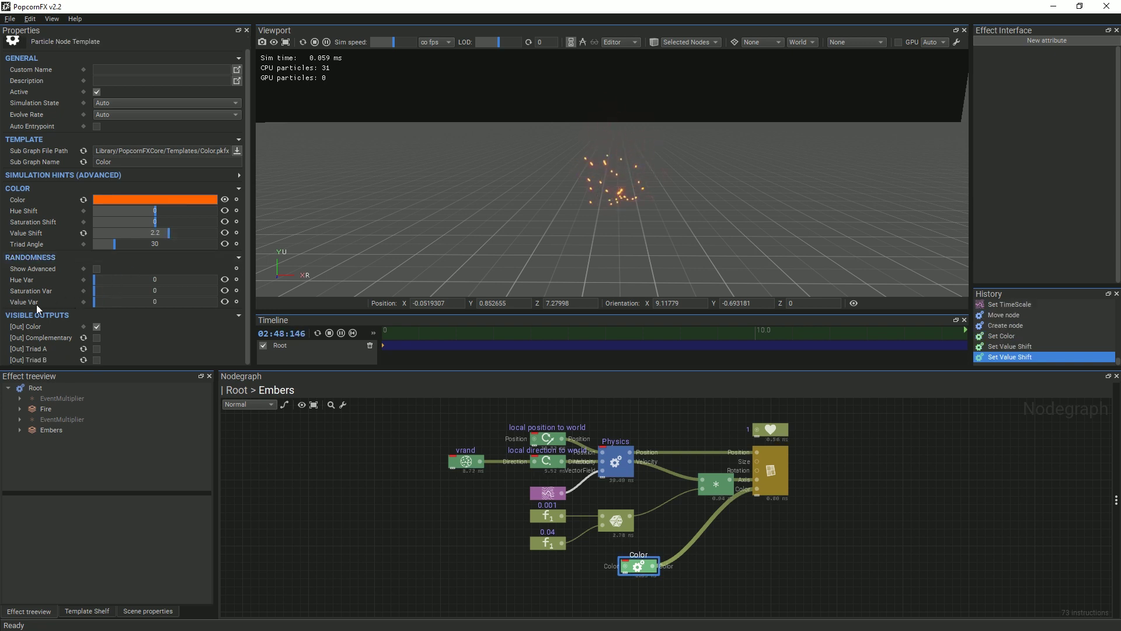
left_click_drag(101, 304, 109, 305)
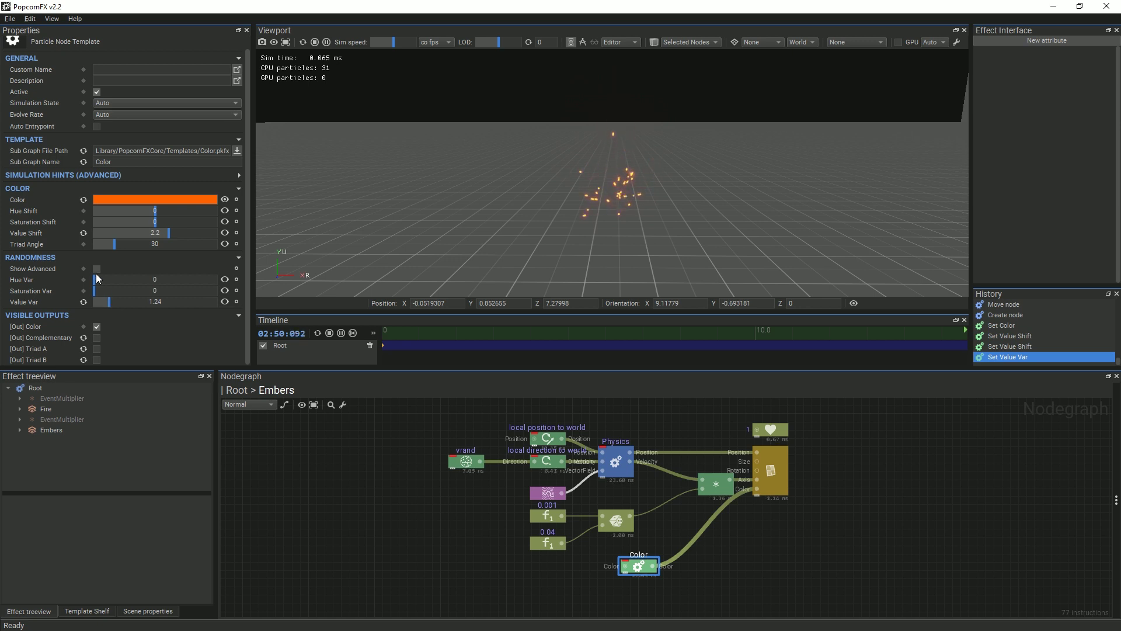
left_click(95, 279)
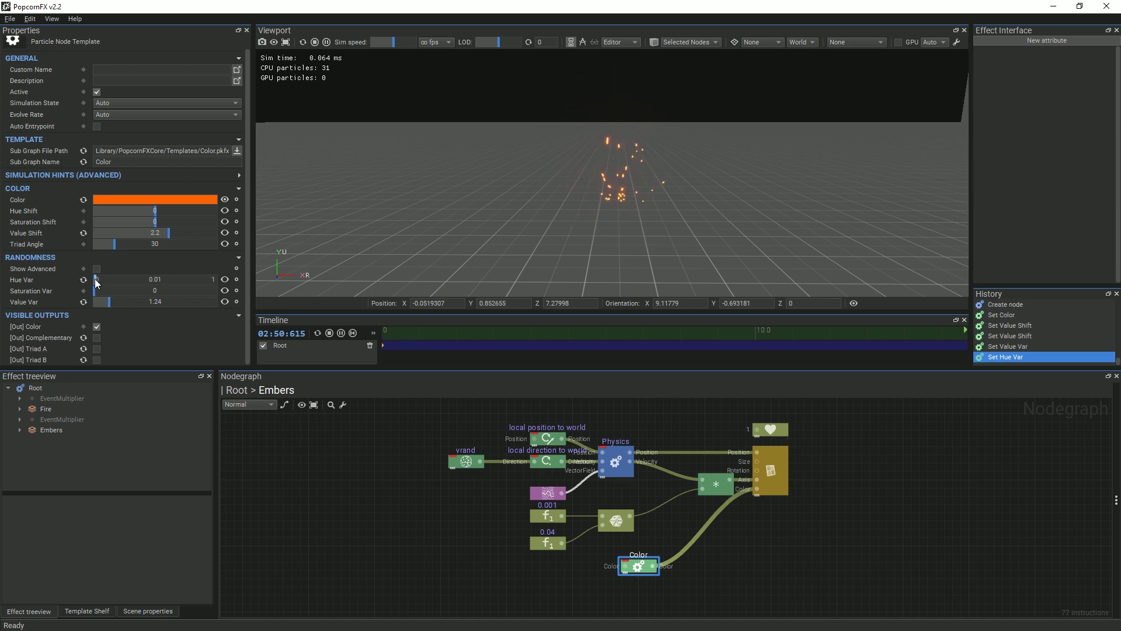
left_click(115, 303)
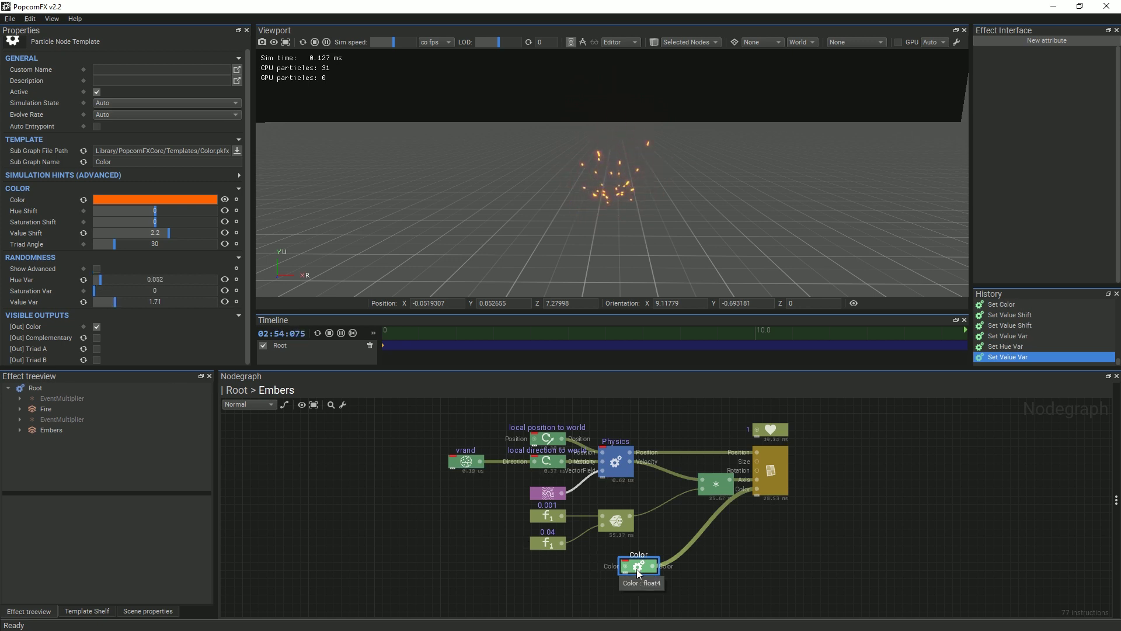
left_click_drag(637, 569, 612, 569)
Add a Mul node fed by a CurveOverTime node with a Data Curve input
right_click(689, 531)
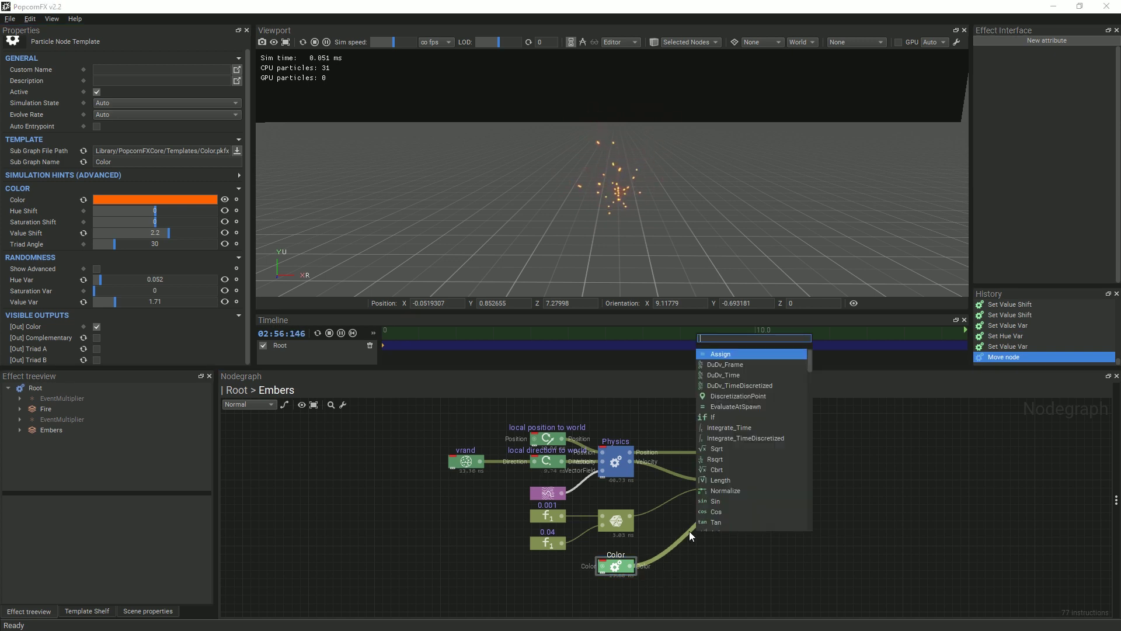
type("mul")
key("Return")
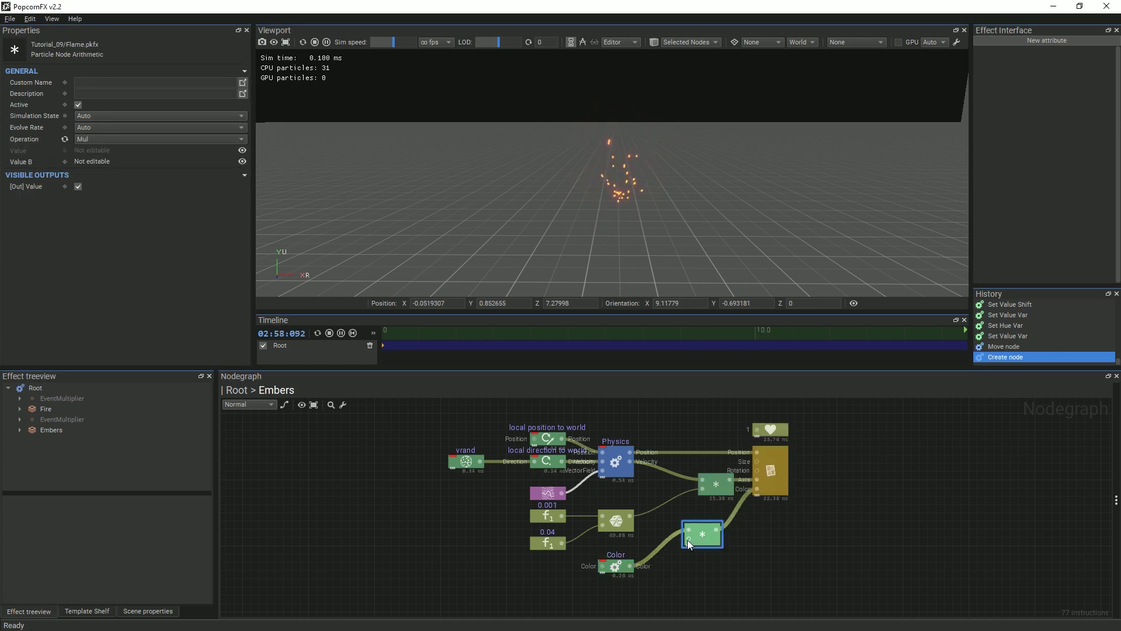
left_click_drag(688, 540, 633, 601)
type("cur")
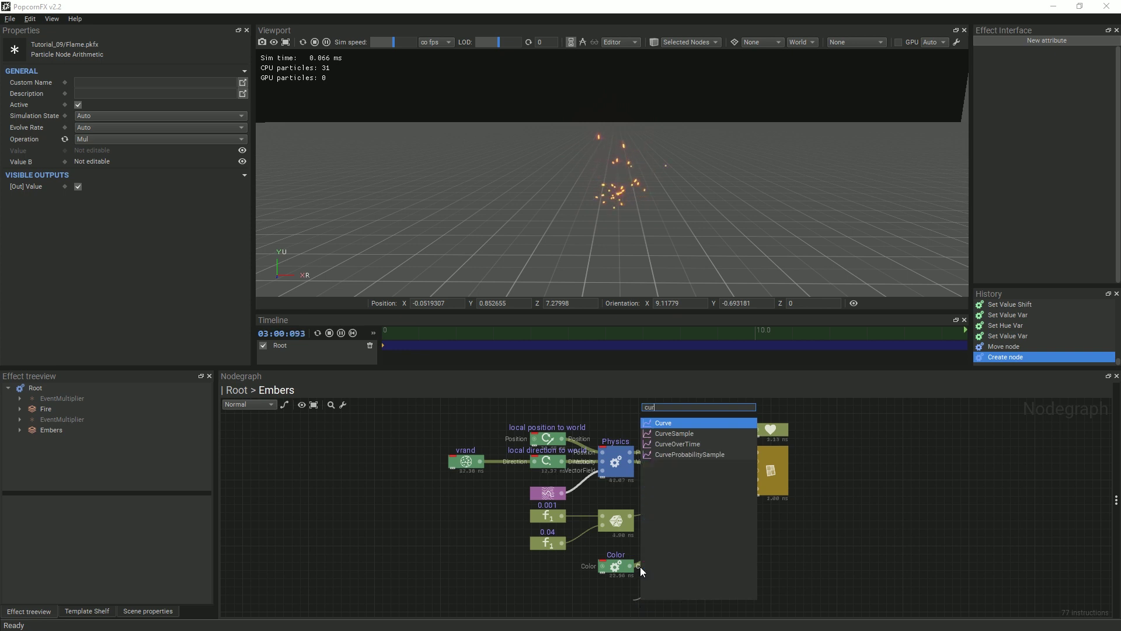
left_click(689, 443)
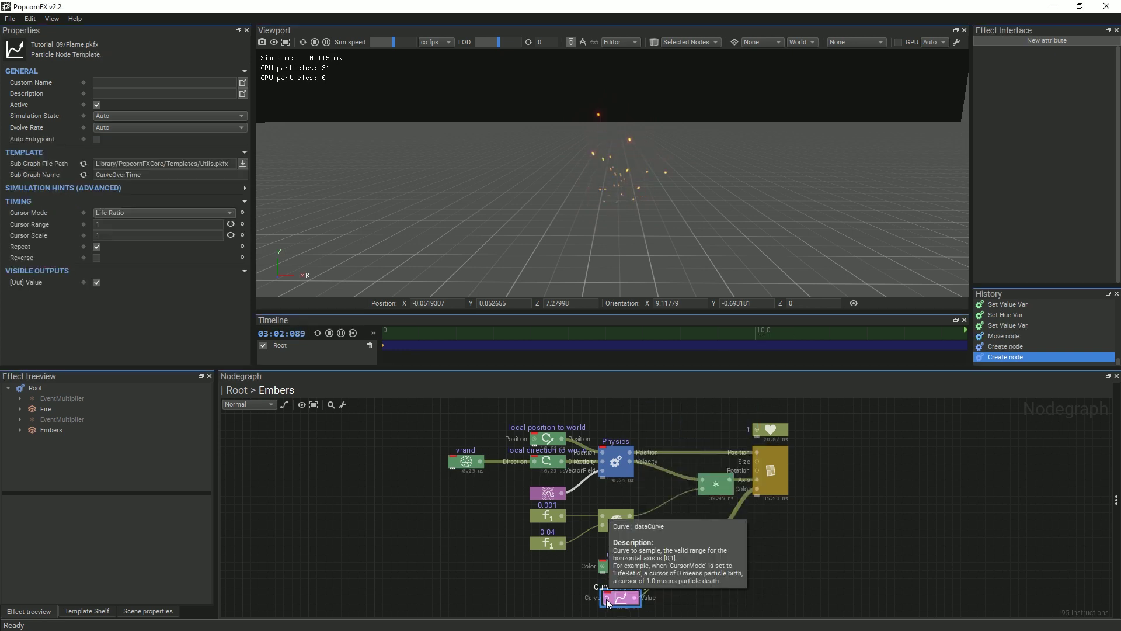
left_click_drag(606, 598, 543, 598)
left_click(612, 421)
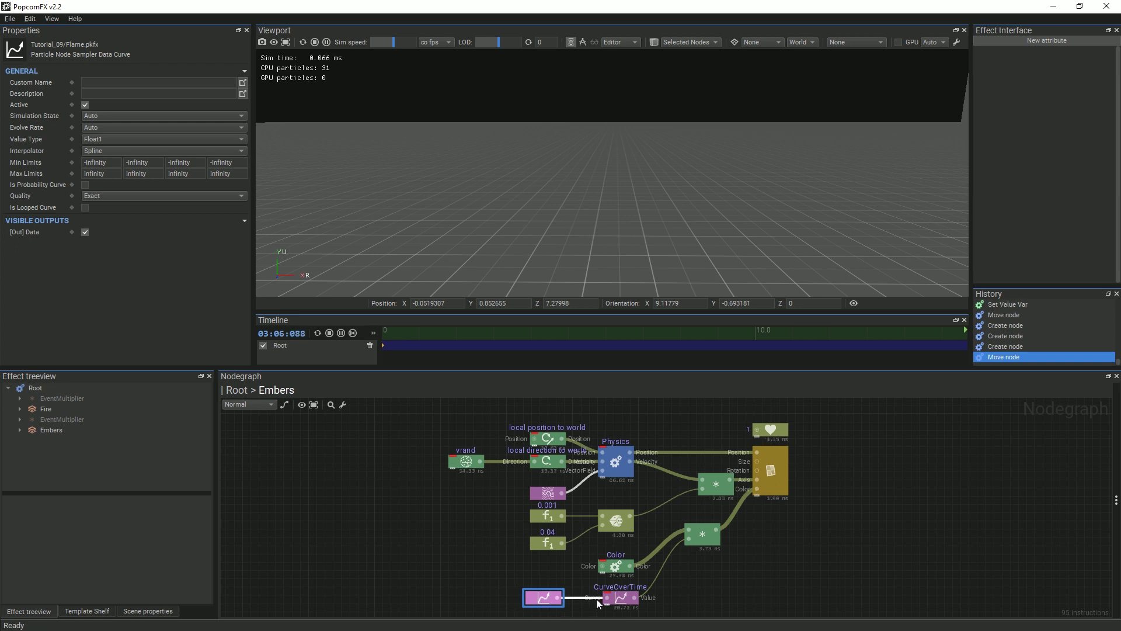
left_click_drag(621, 600, 615, 599)
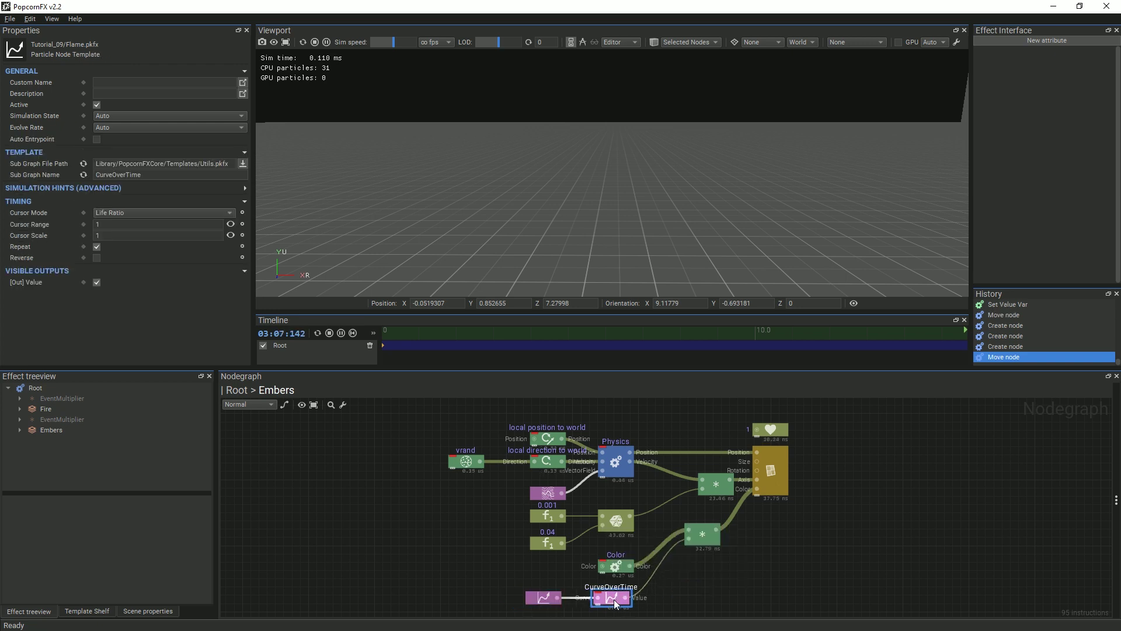
Subdivide the data curve and raise its middle knot to 1, then return to the Embers graph
double_click(535, 597)
right_click(531, 537)
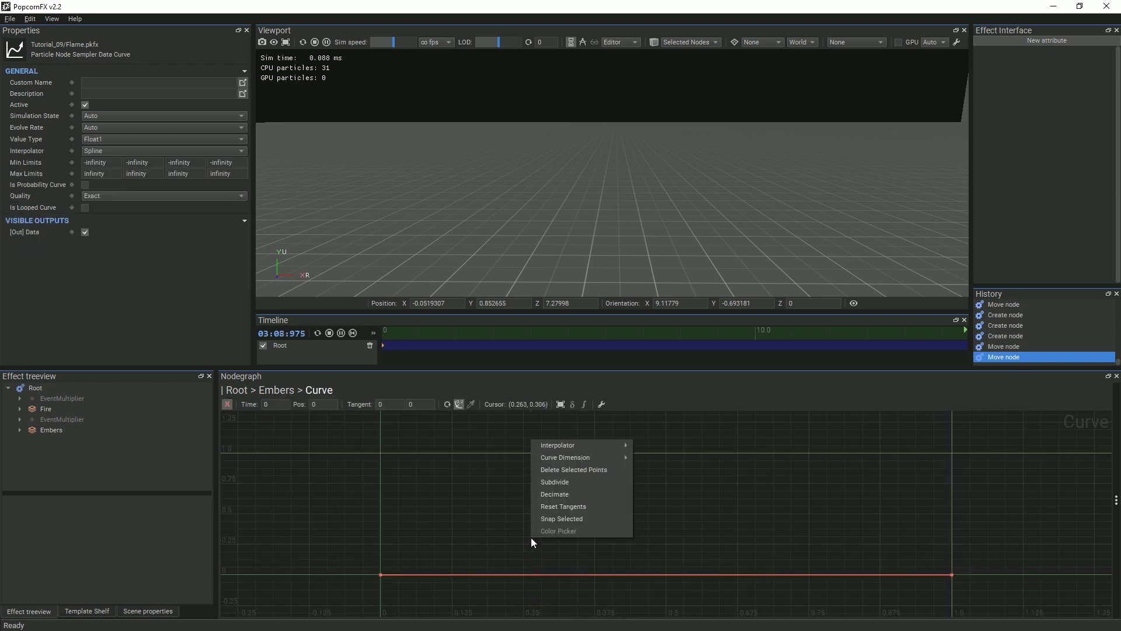
left_click(553, 482)
left_click_drag(653, 529, 687, 587)
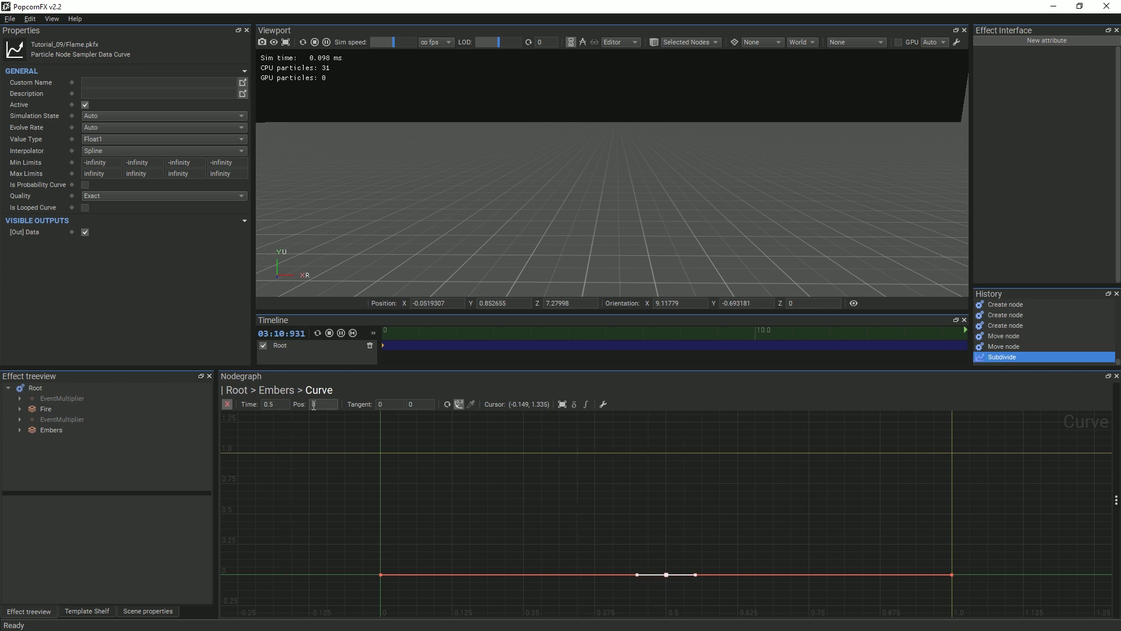
double_click(314, 406)
type("1")
key("Return")
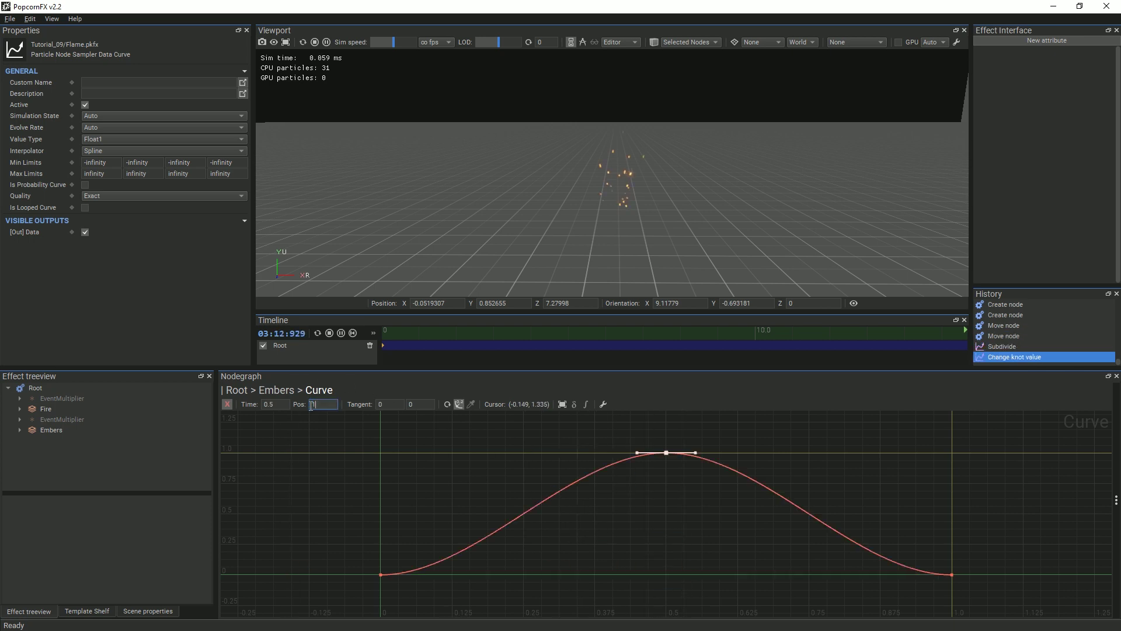
left_click(274, 390)
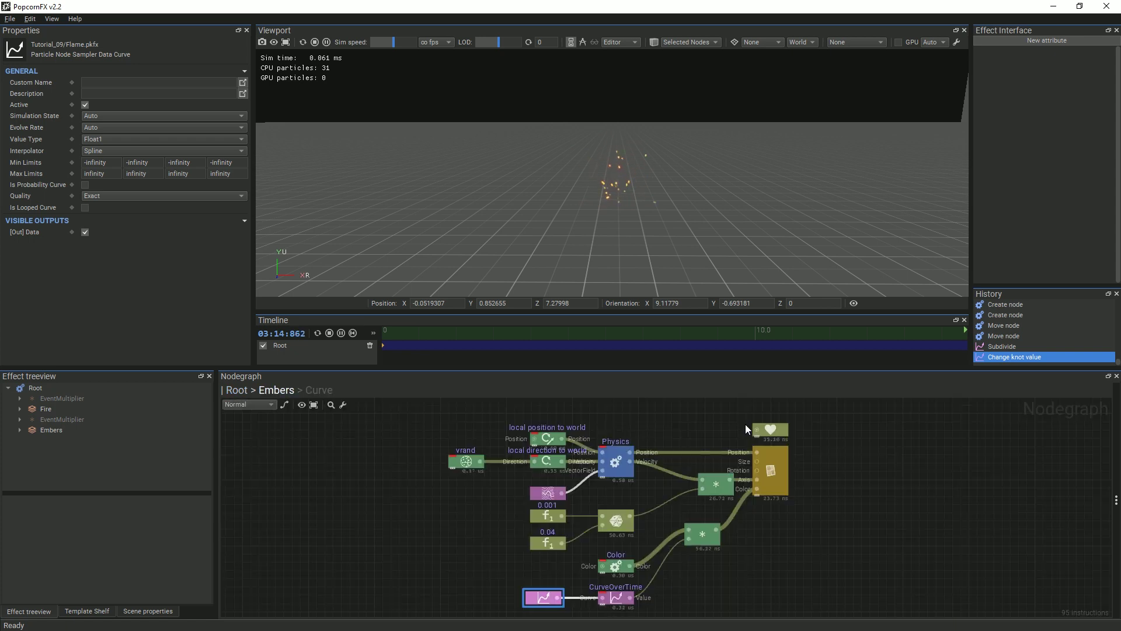
Add a Rand node with float constants 1 and 3 for the embers' life
right_click(693, 416)
type("ra")
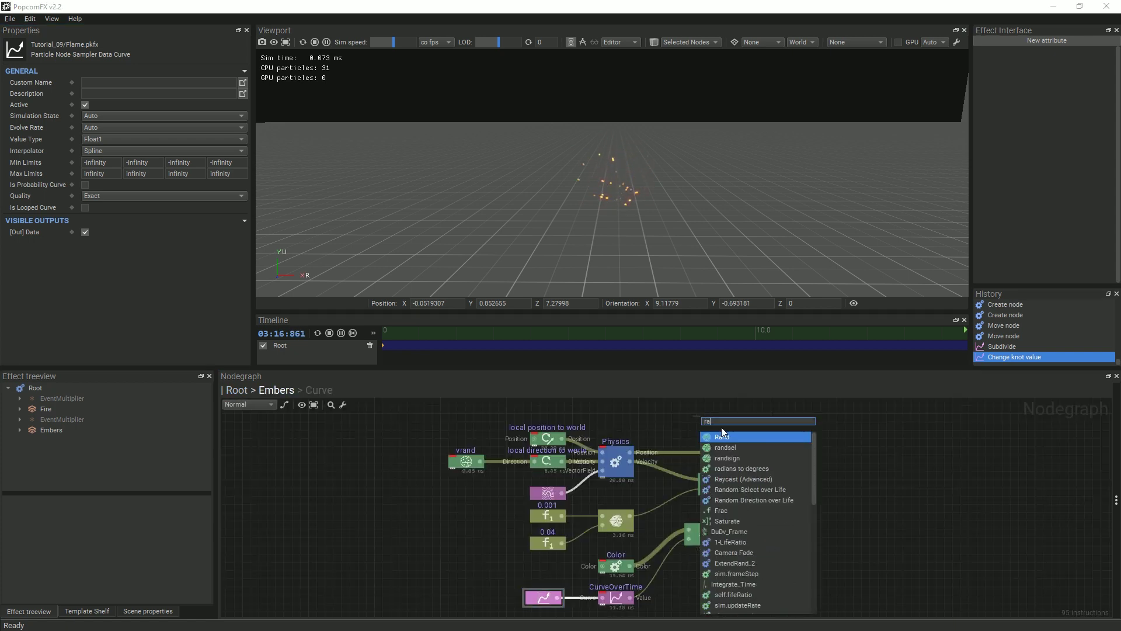
left_click(722, 437)
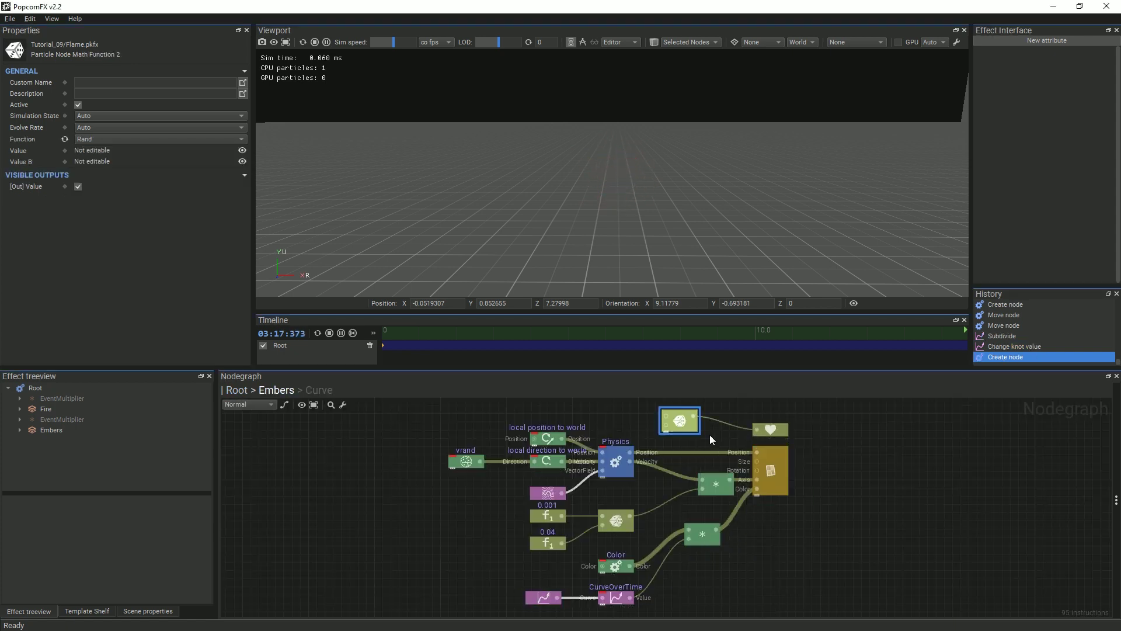
right_click(632, 415)
type("float")
left_click(662, 439)
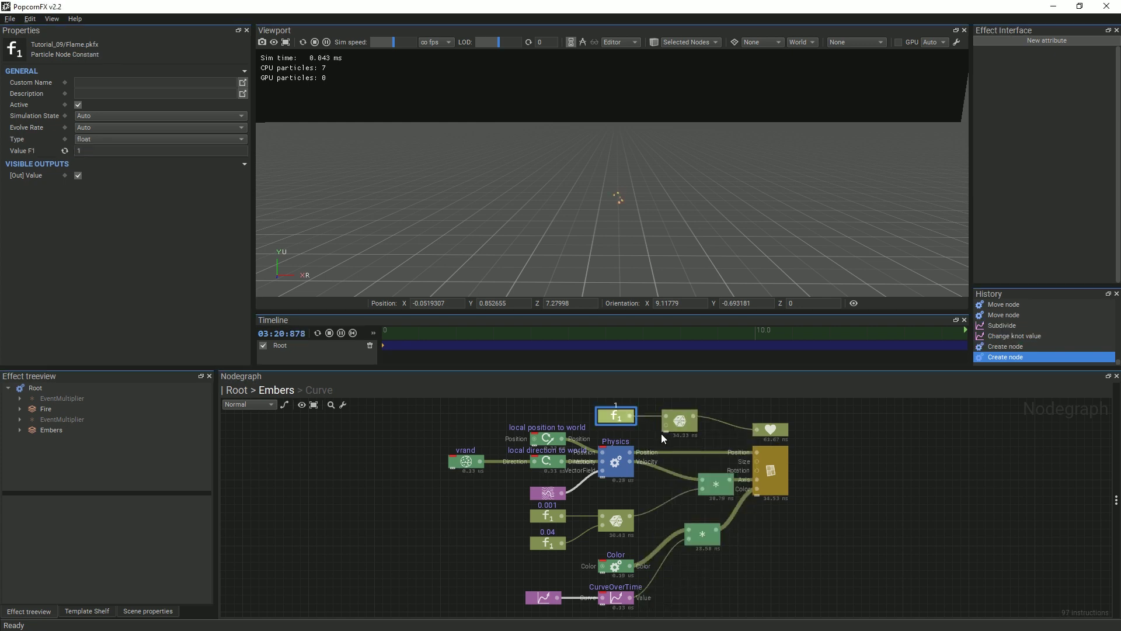
right_click(644, 436)
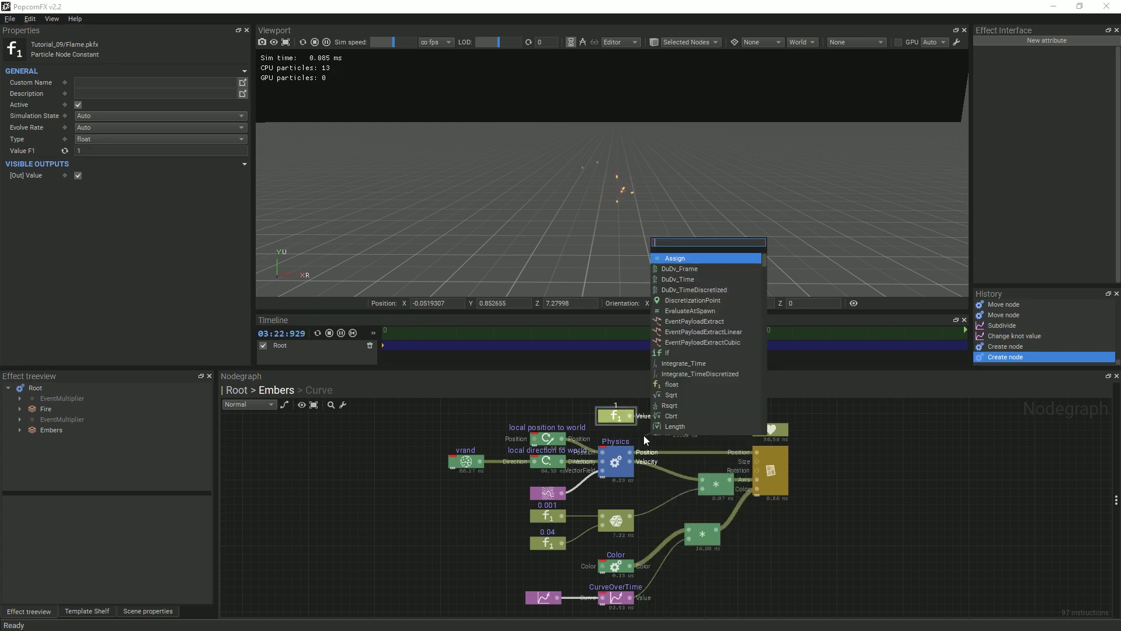
type("3")
left_click(681, 279)
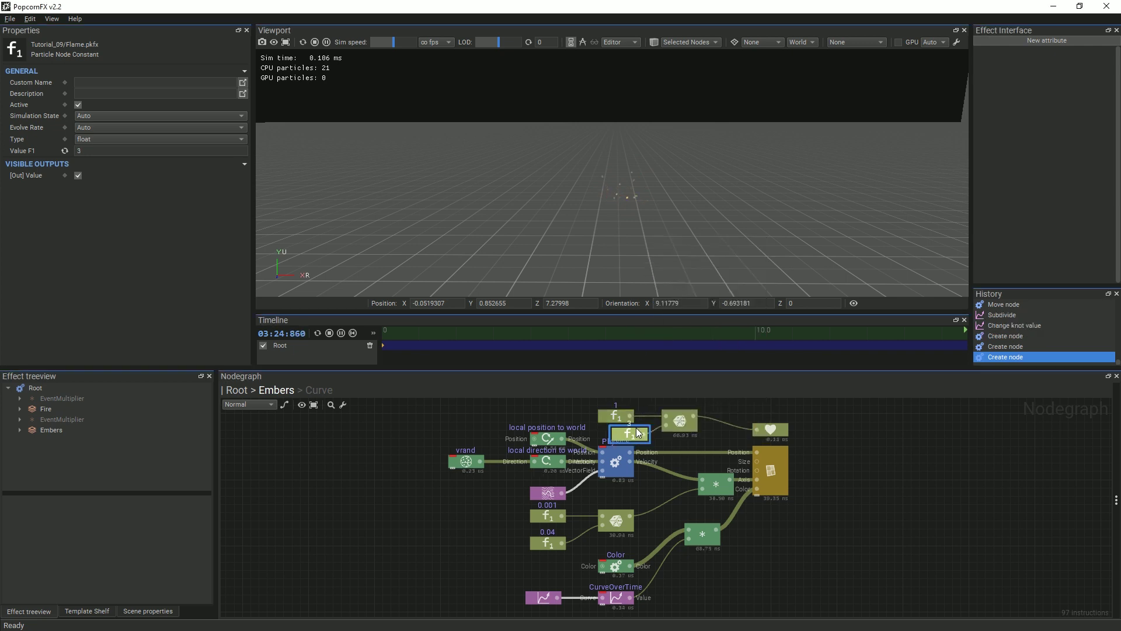
left_click_drag(639, 432, 625, 432)
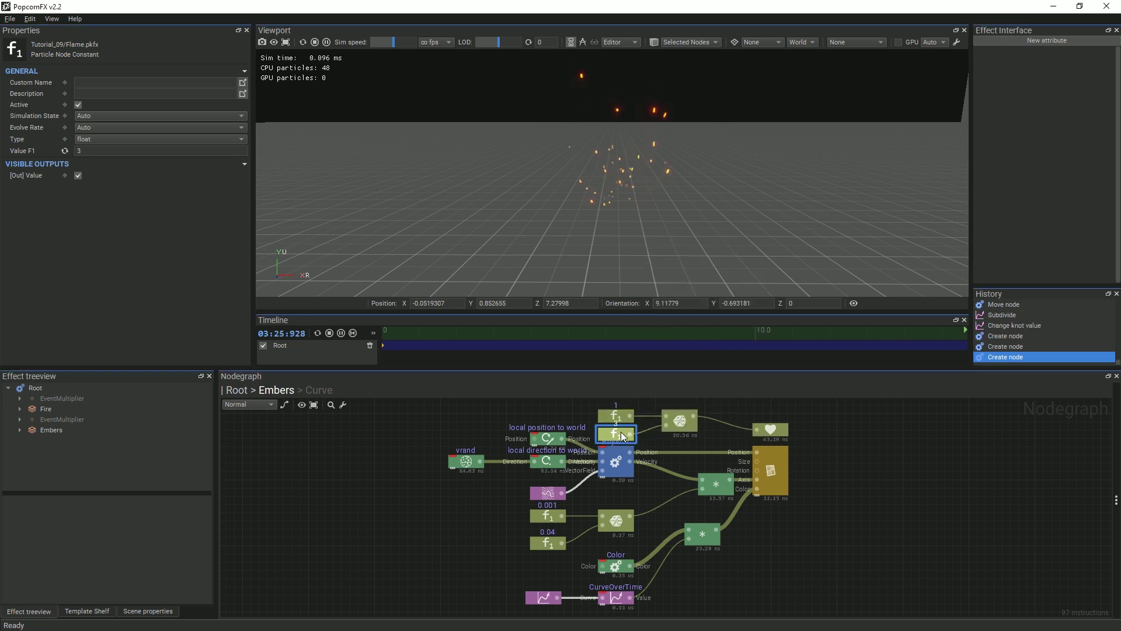
Return to the Root layer graph and select the Fire layer
left_click(246, 392)
key("ctrl+t")
left_click(784, 472)
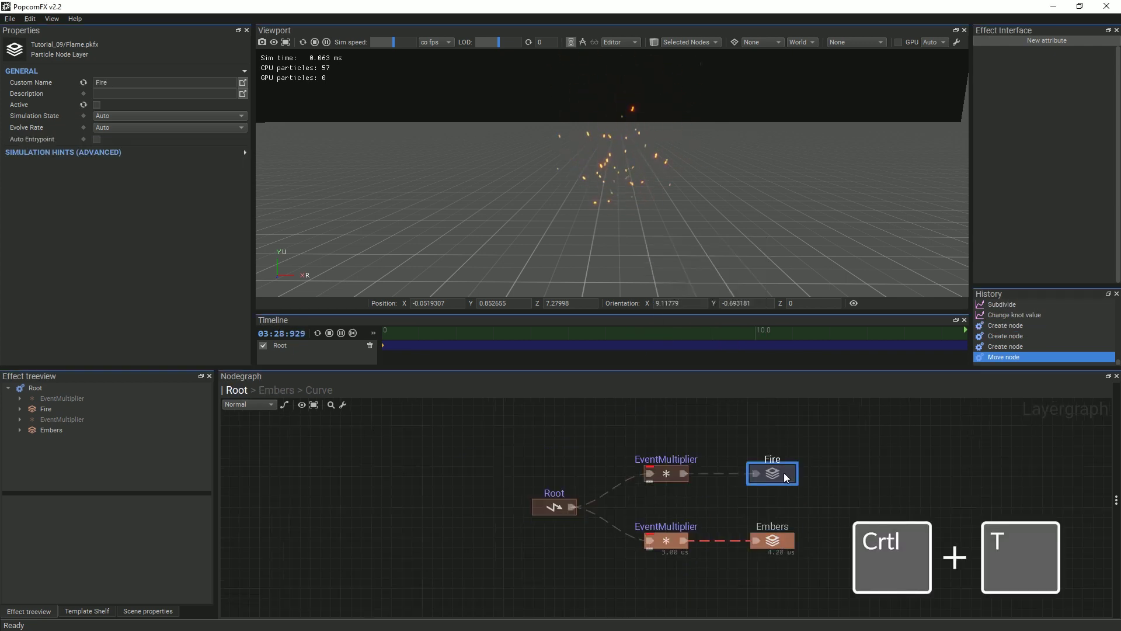